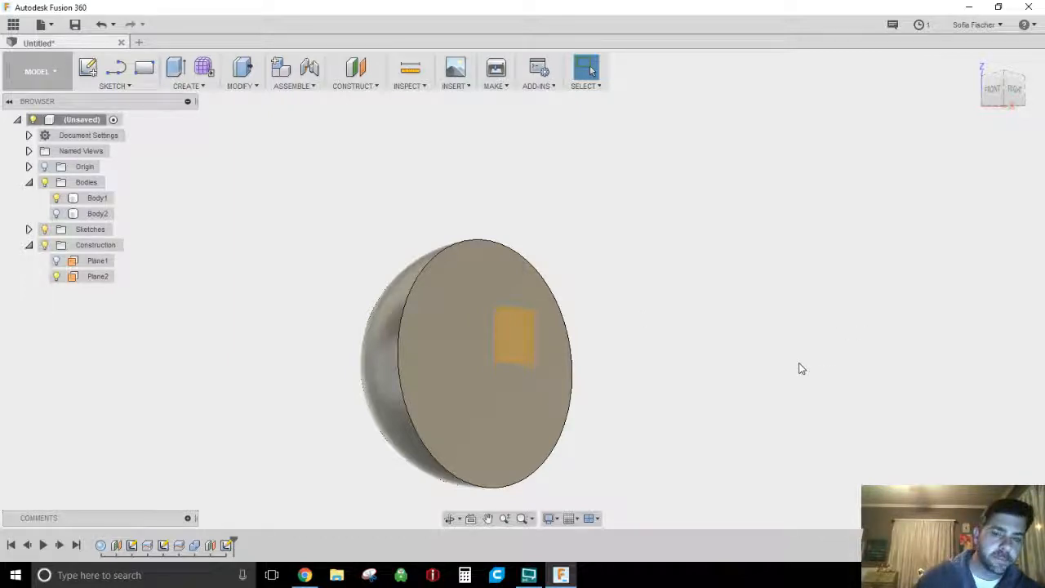
Step: Examine the half sphere from several angles, ending with a view onto its flat cut face
left_click(450, 519)
left_click_drag(237, 408, 308, 450)
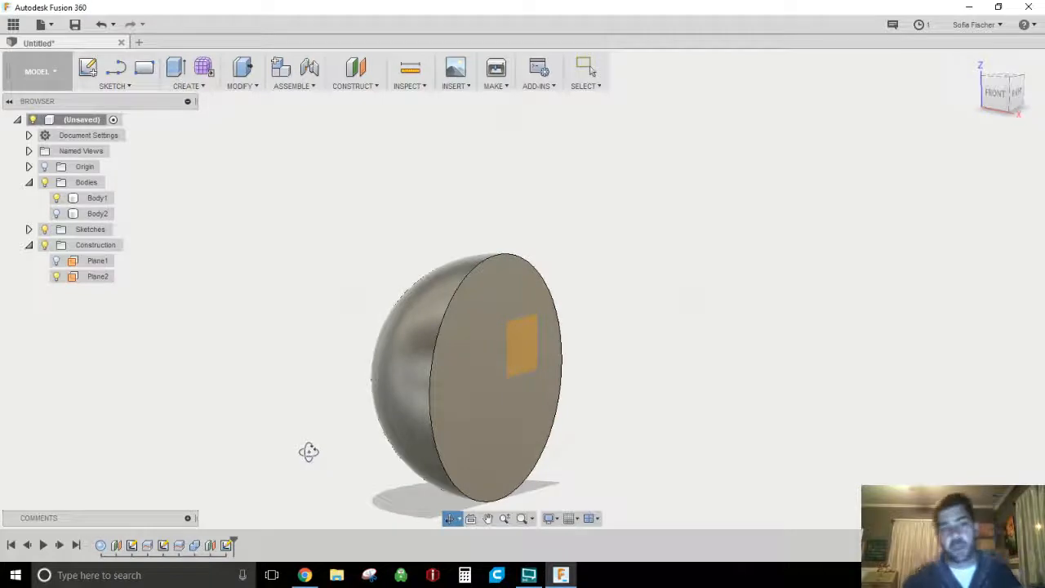
key("Escape")
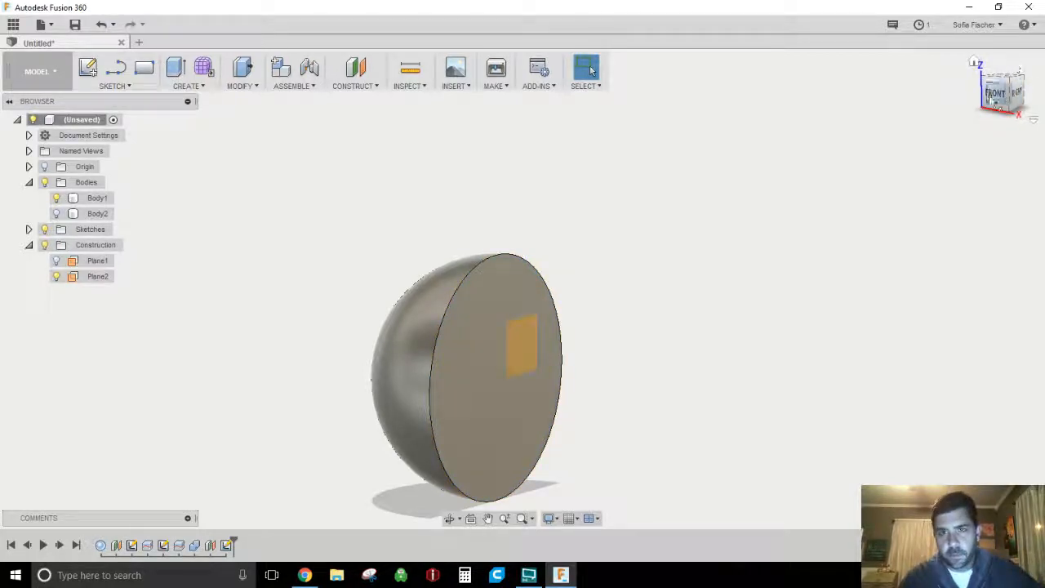
left_click_drag(997, 93, 1016, 90)
left_click(1023, 64)
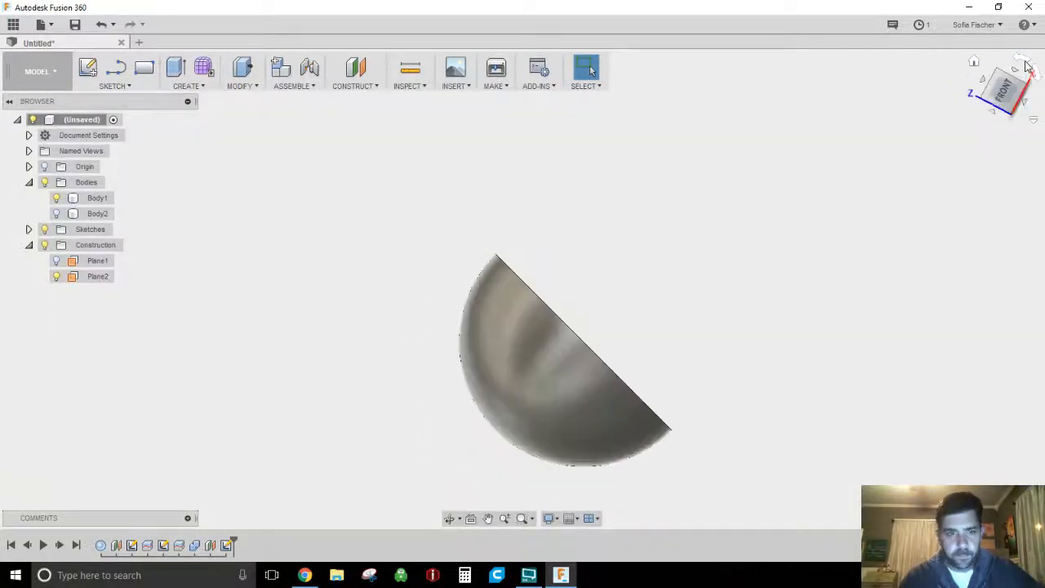
left_click(450, 518)
left_click_drag(443, 398, 444, 409)
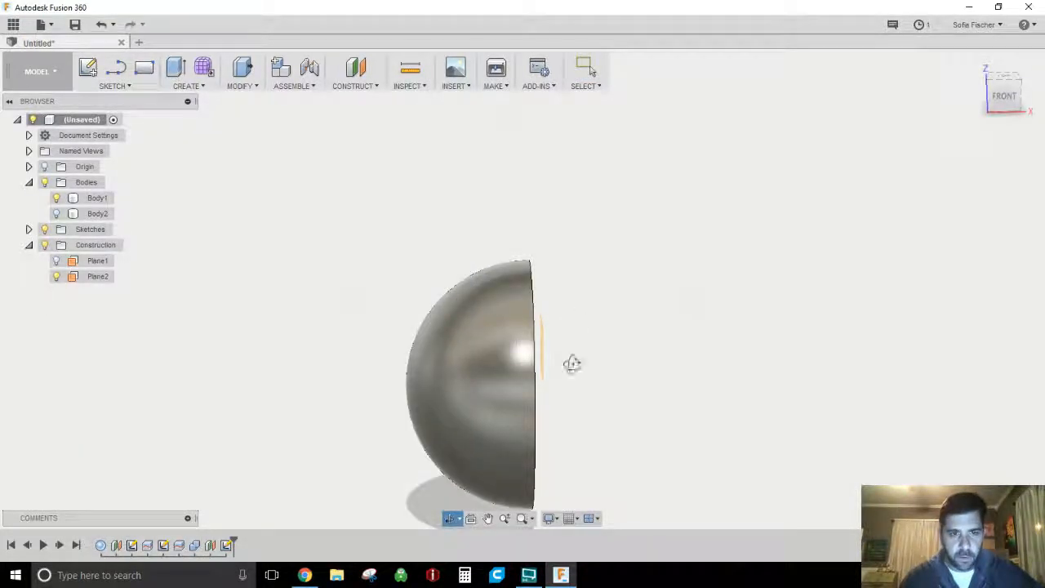
left_click_drag(569, 333, 585, 362)
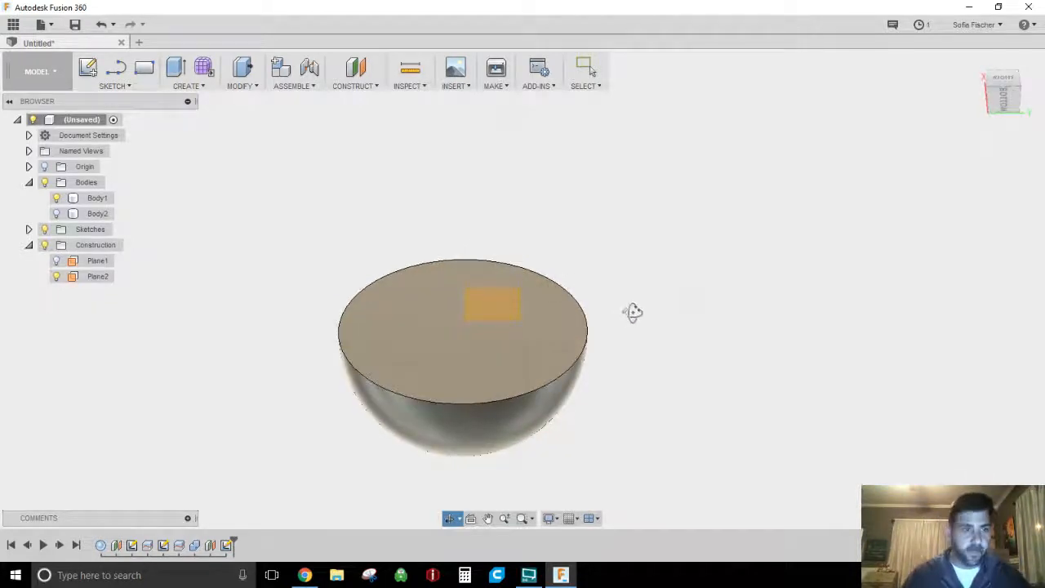
key("Escape")
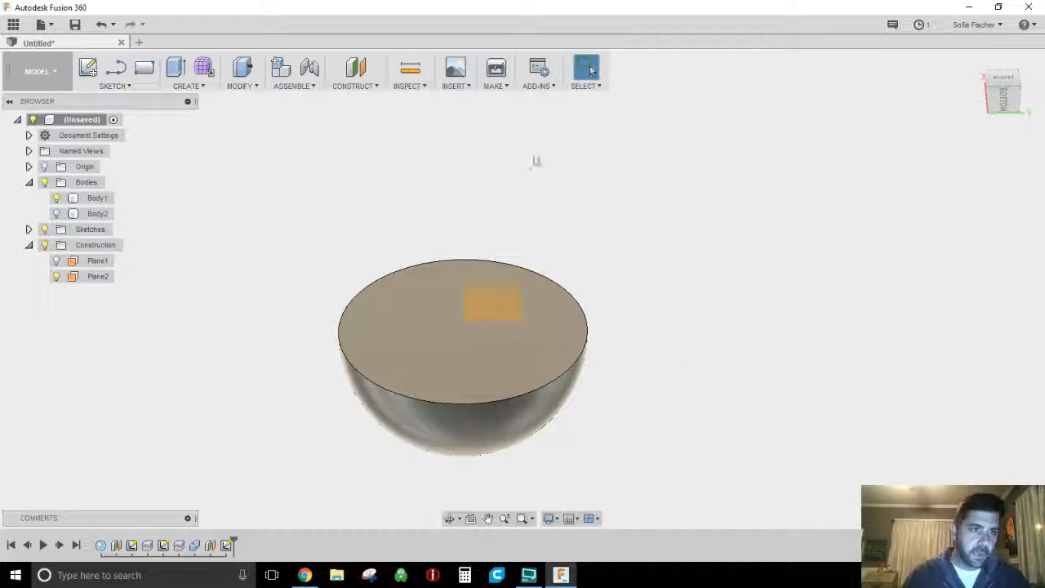
Step: Set up a Shell on the half sphere that removes its flat face, with a 2 mm inside thickness
left_click(239, 86)
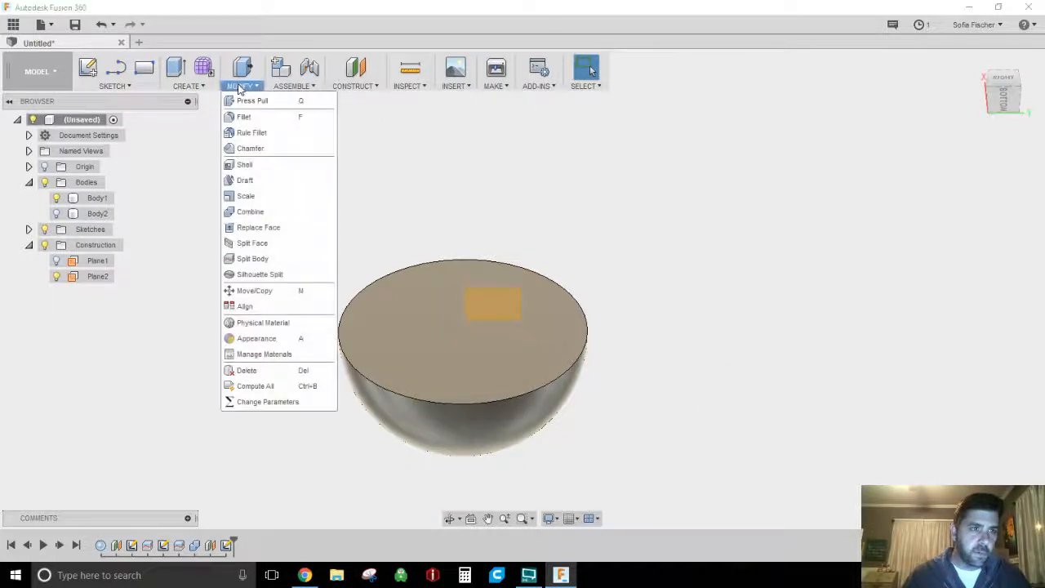
left_click(245, 165)
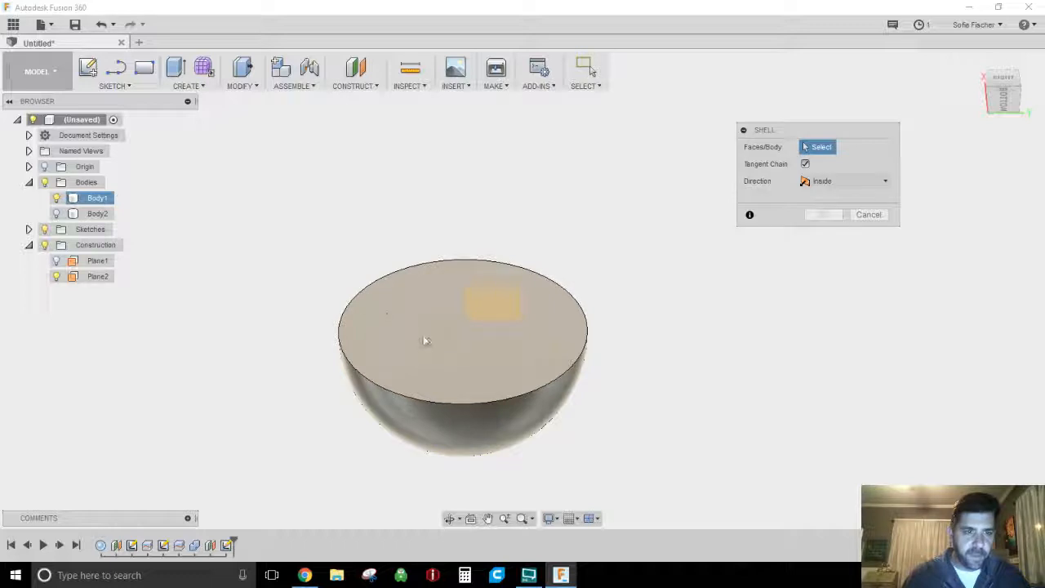
left_click(421, 344)
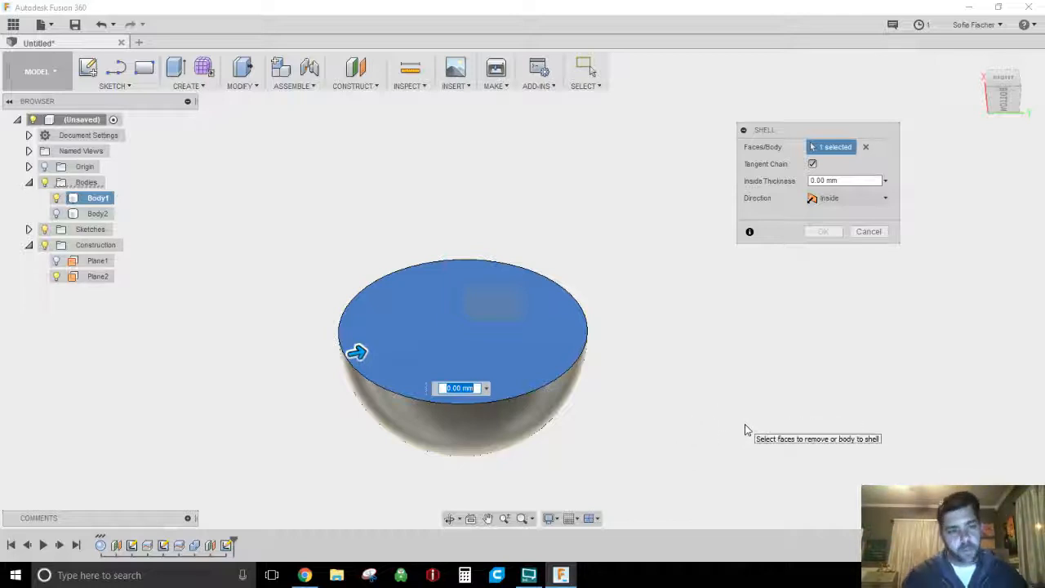
type("2")
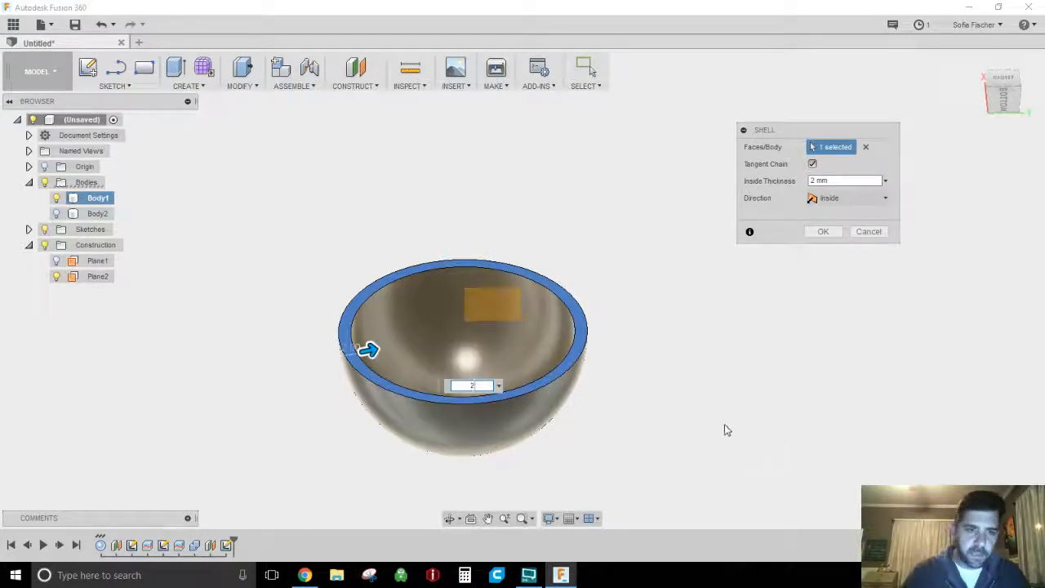
left_click(452, 518)
left_click_drag(416, 463, 392, 429)
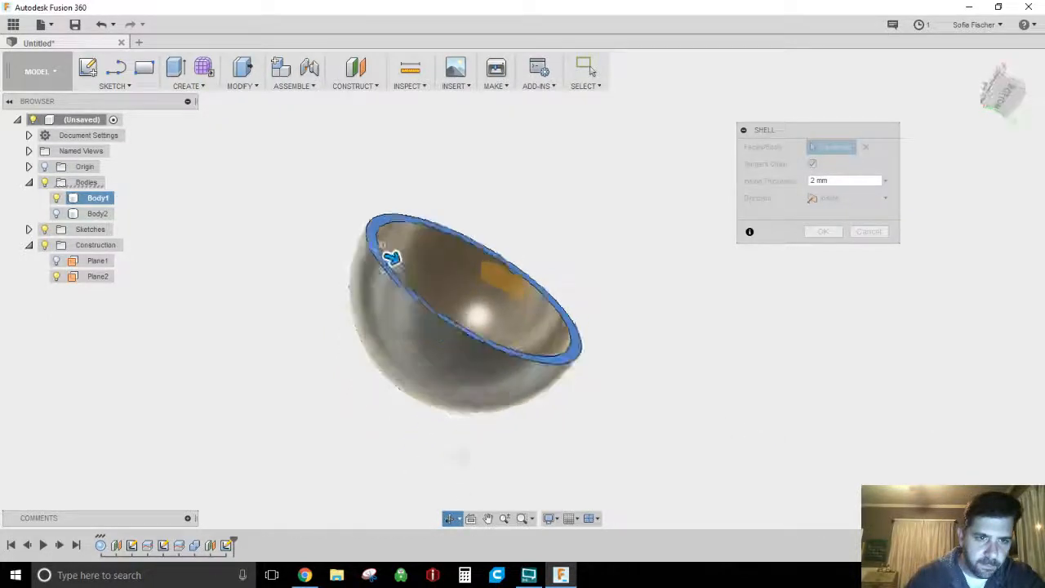
left_click_drag(462, 454, 462, 409)
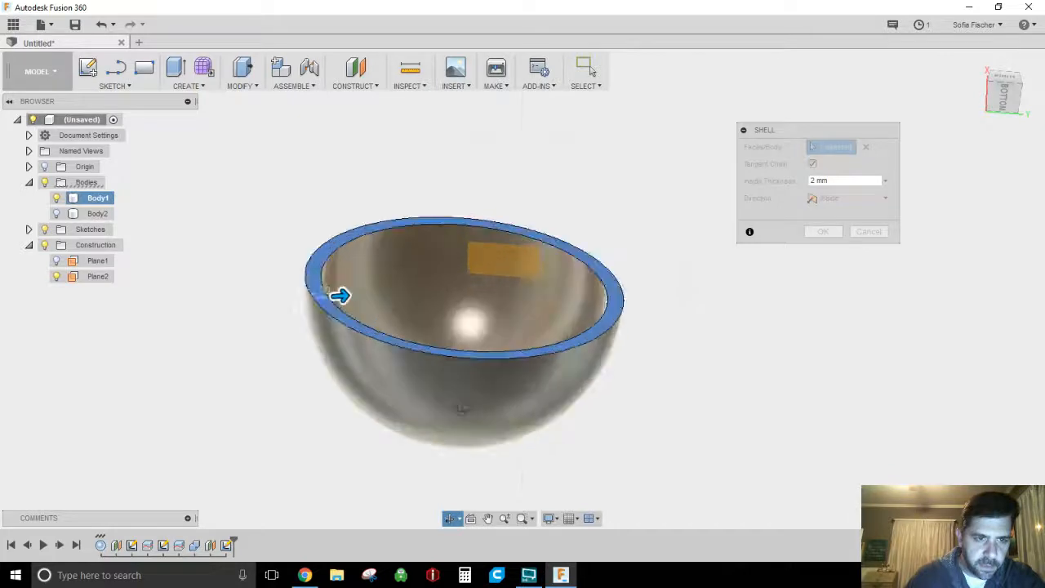
left_click_drag(339, 296, 348, 359)
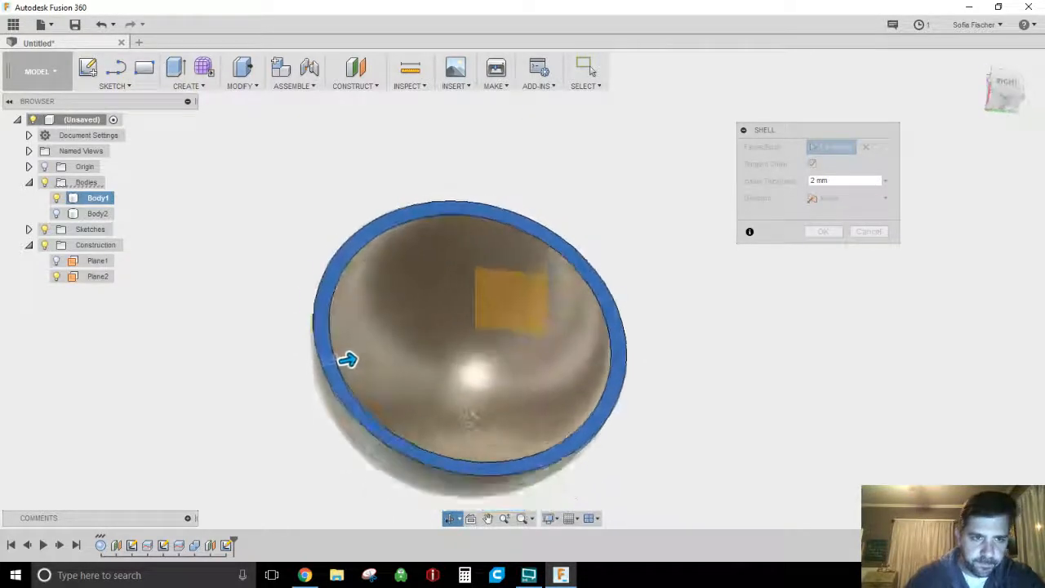
left_click_drag(531, 462, 536, 427)
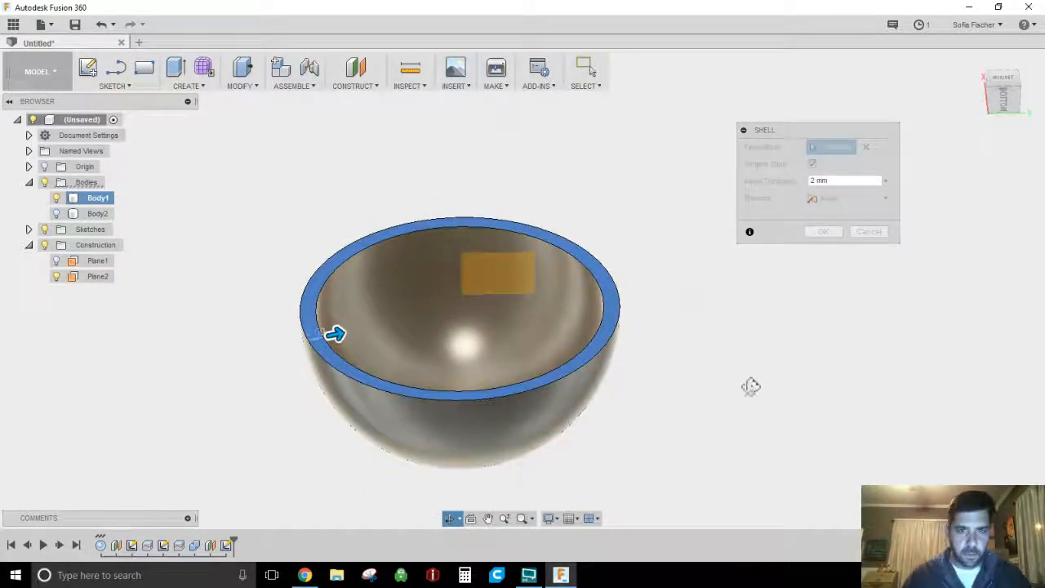
key("Escape")
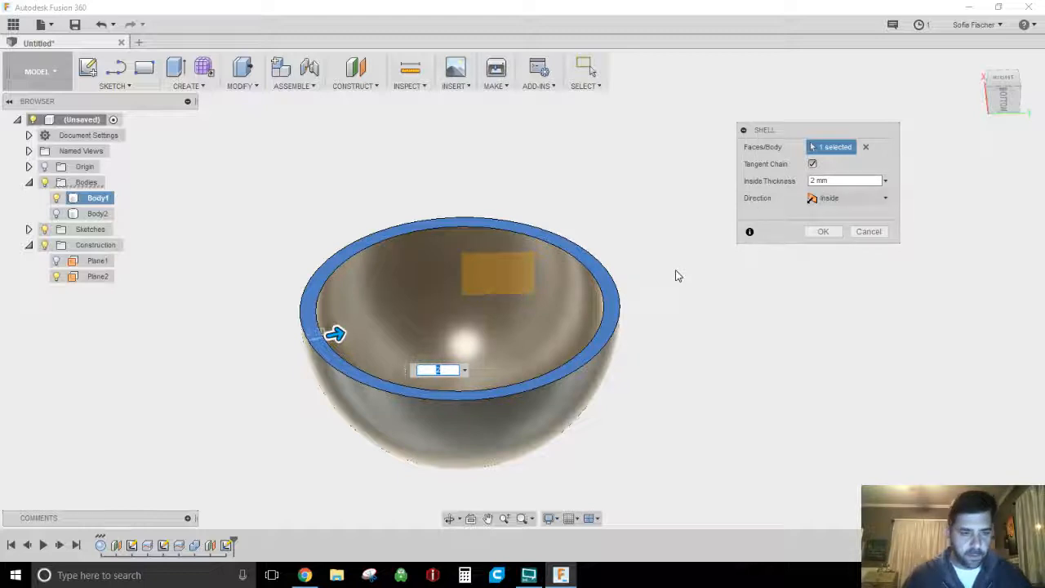
Step: Change the shell direction to Outside and set the outside thickness to 2 mm
type("5")
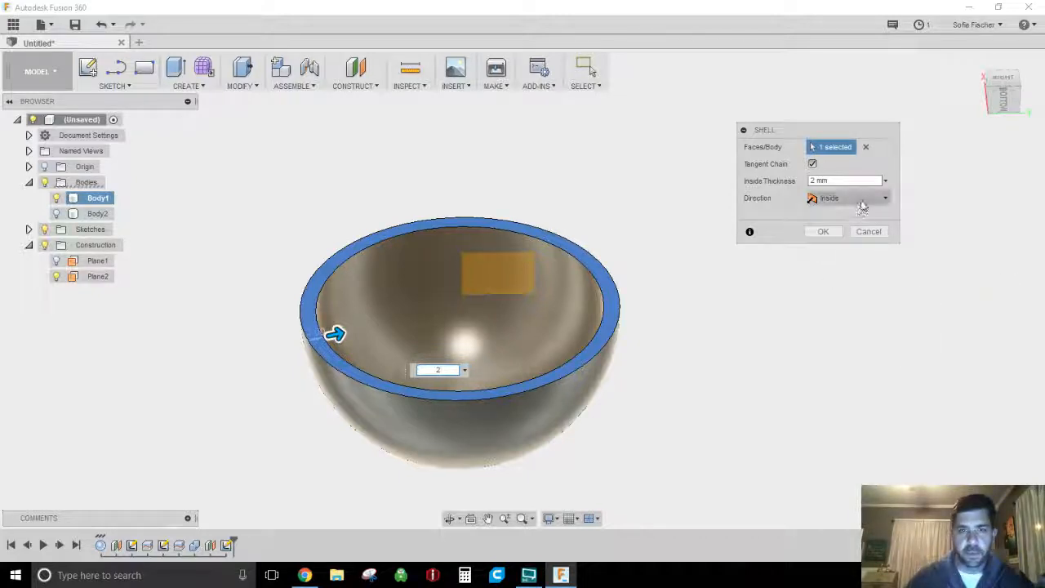
left_click(850, 201)
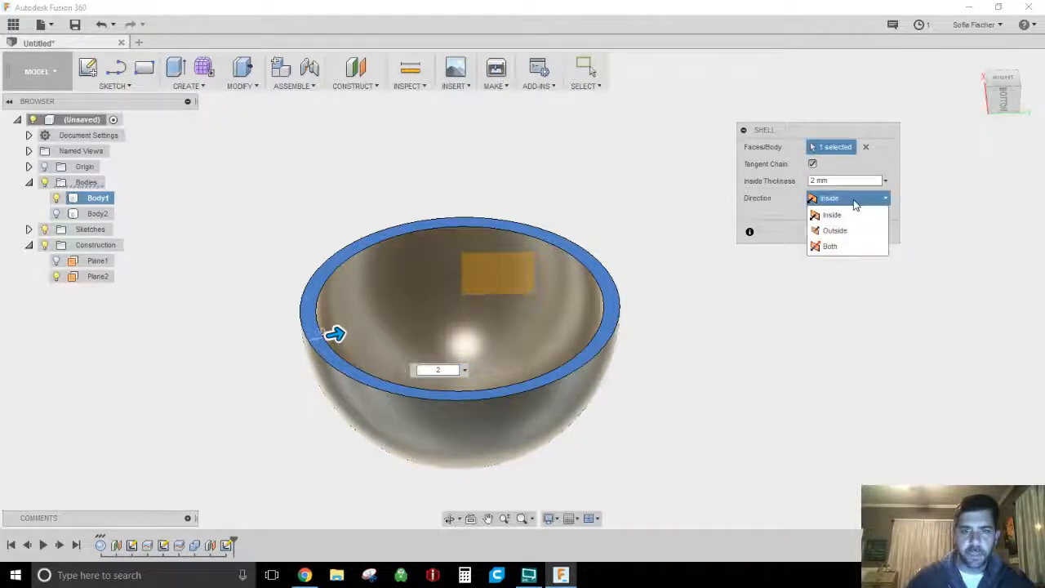
left_click(834, 230)
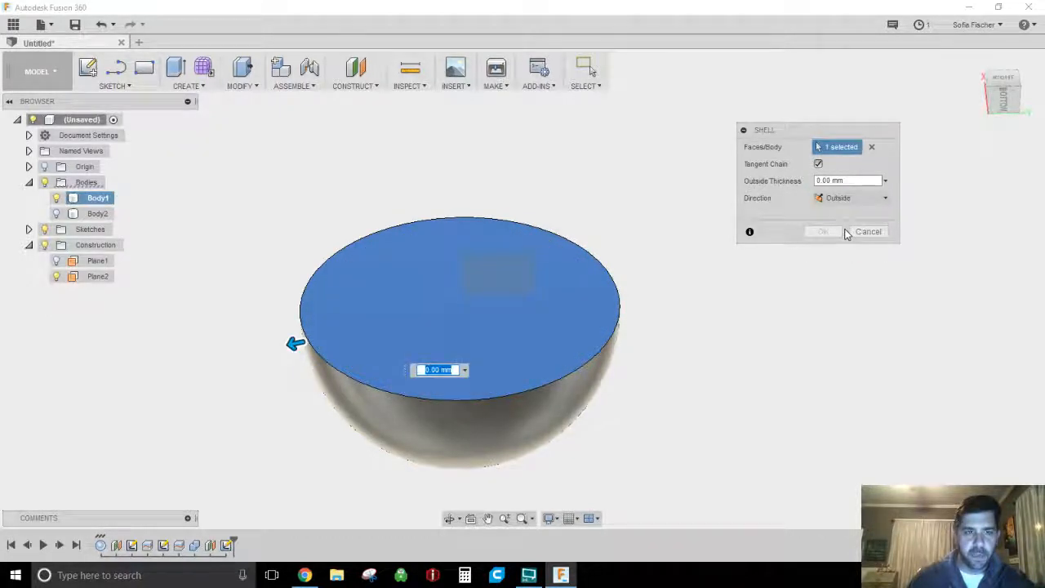
type("2")
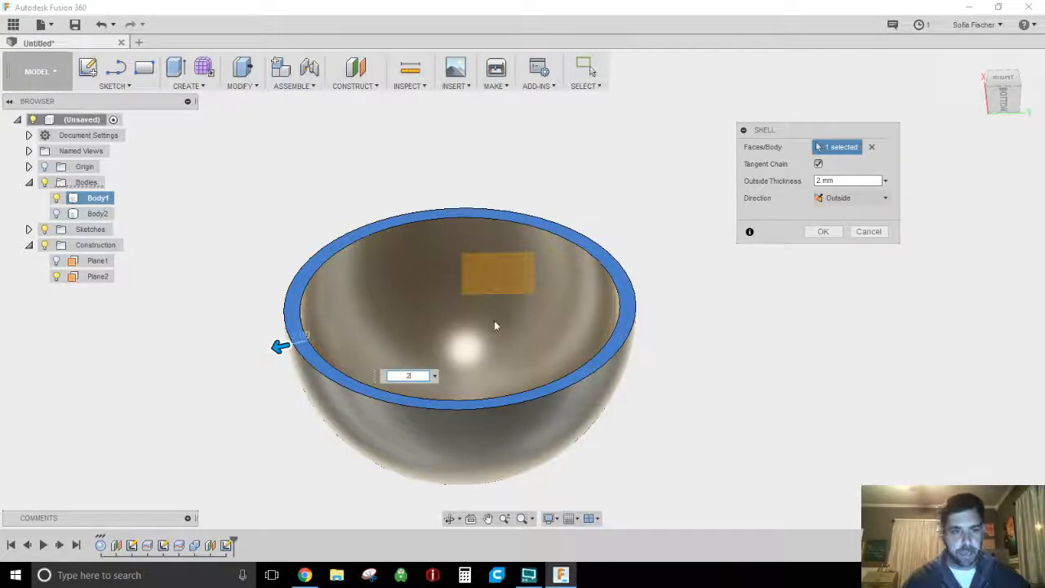
Step: Switch the shell direction to Inside and apply the shell at 2 mm thickness
left_click(867, 199)
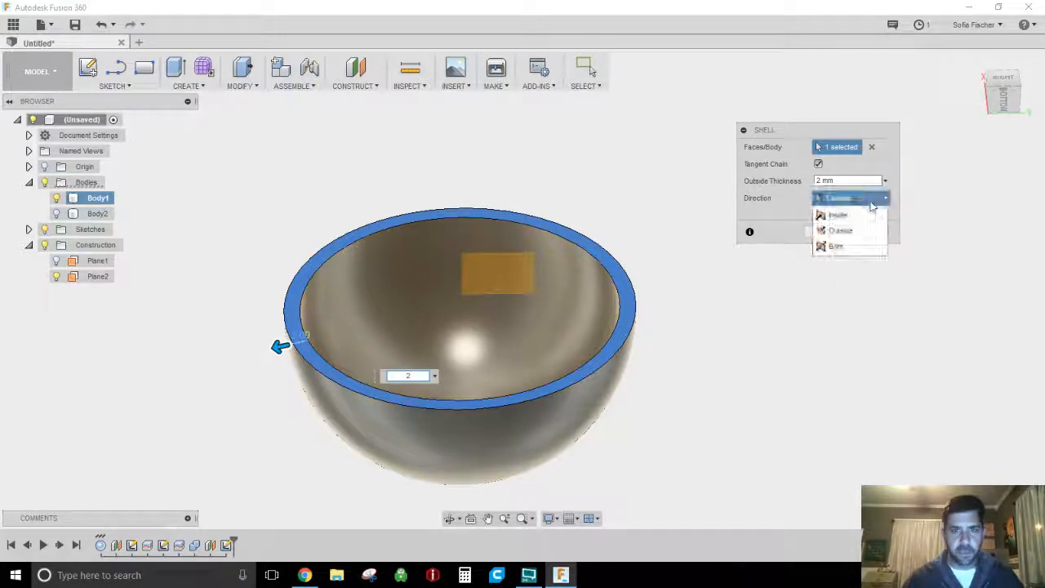
left_click(864, 217)
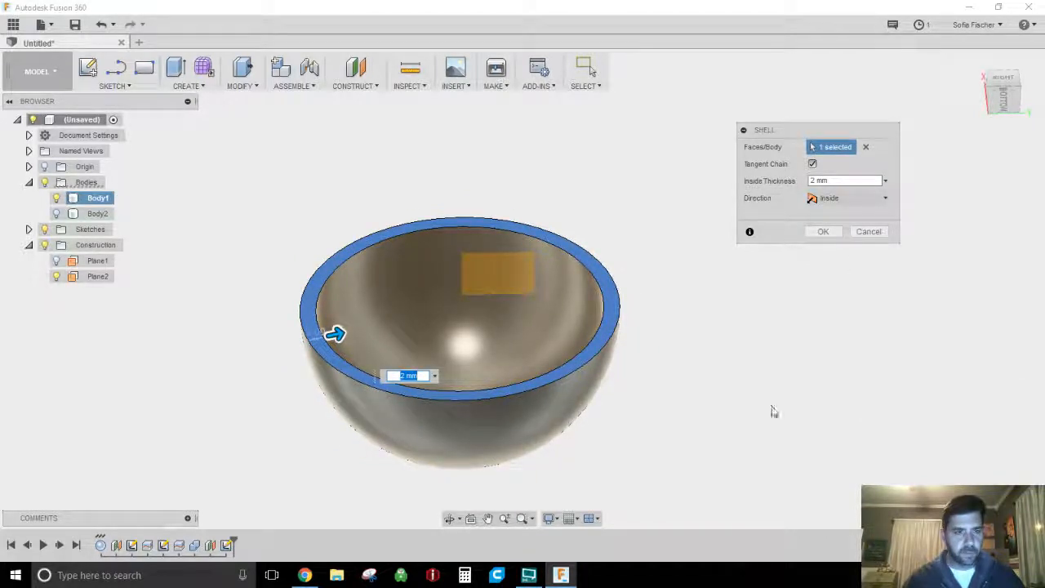
left_click(822, 233)
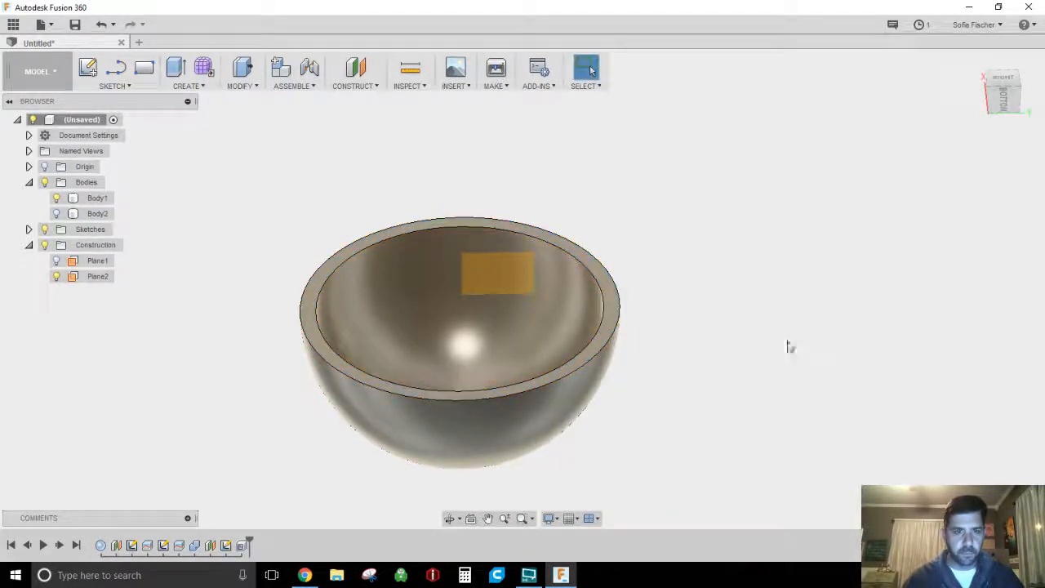
Step: Inspect the hollow half sphere, undo the shell, and leave nothing selected
left_click(449, 519)
left_click_drag(373, 490, 390, 466)
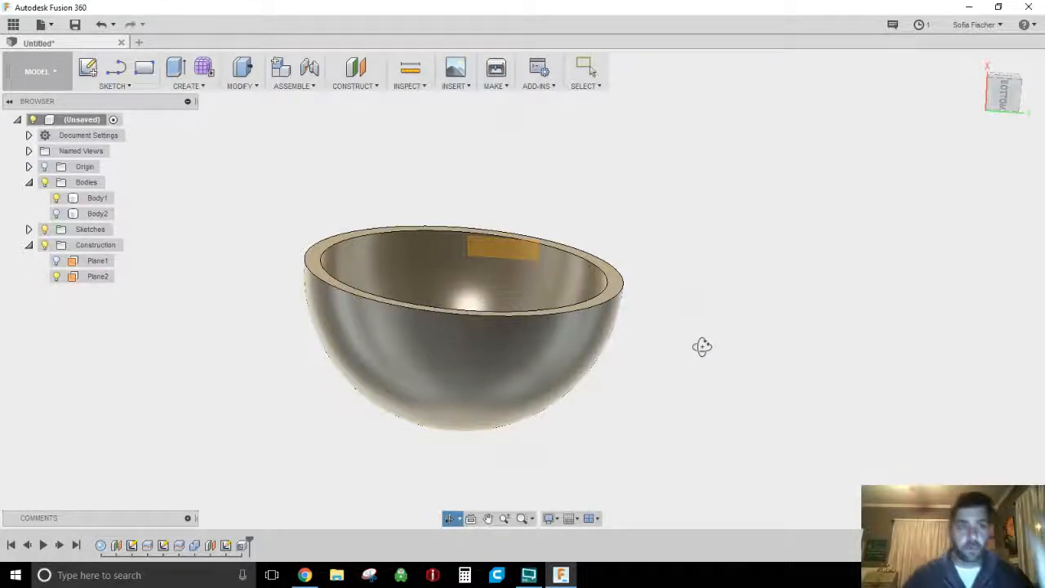
left_click(105, 27)
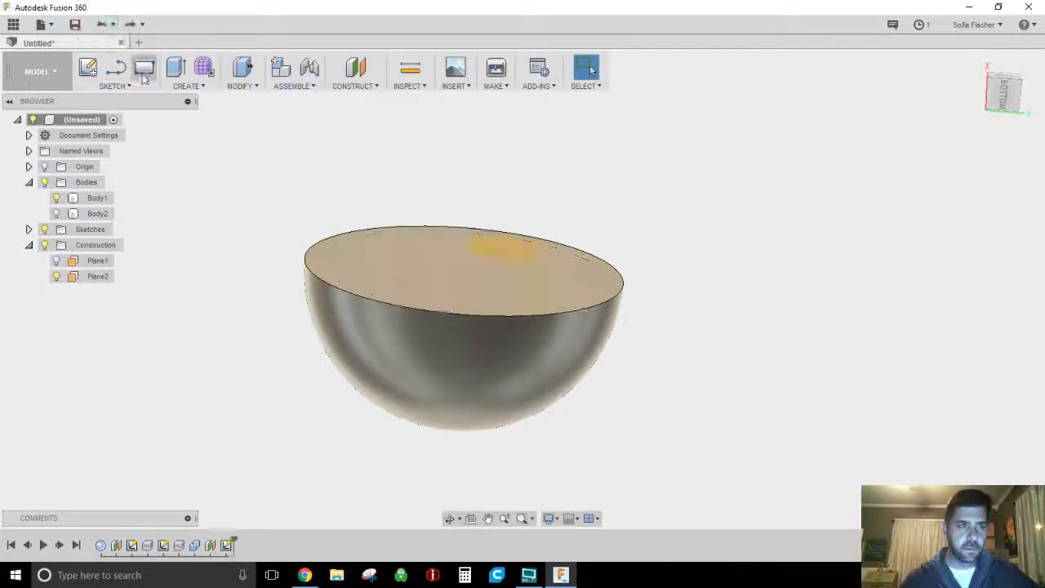
left_click(488, 423)
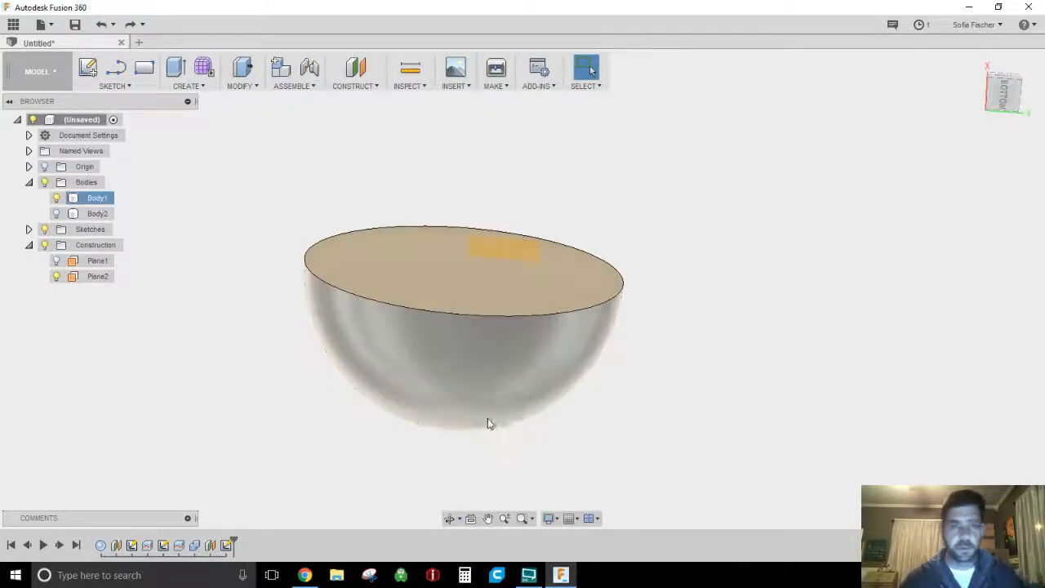
left_click(573, 417)
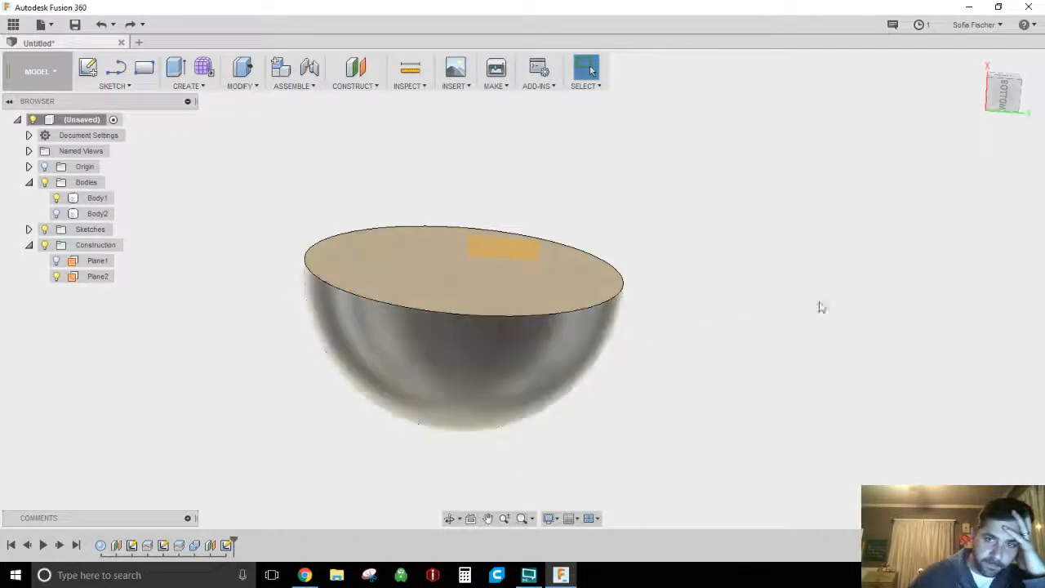
Step: Sketch a 24 mm diameter circle centred on the half sphere's flat face and finish the sketch
left_click(973, 63)
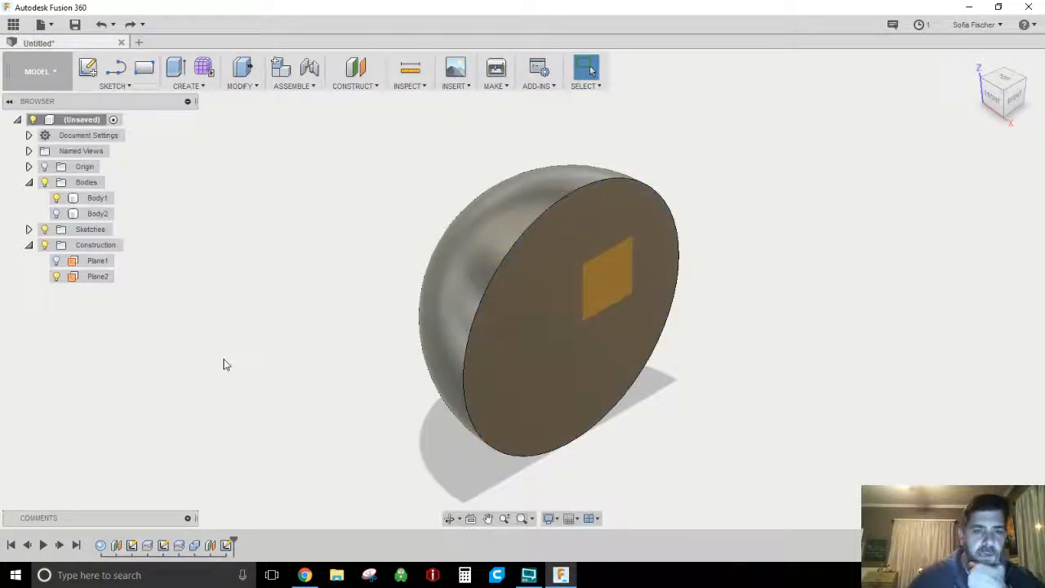
left_click(113, 86)
mouse_move(118, 147)
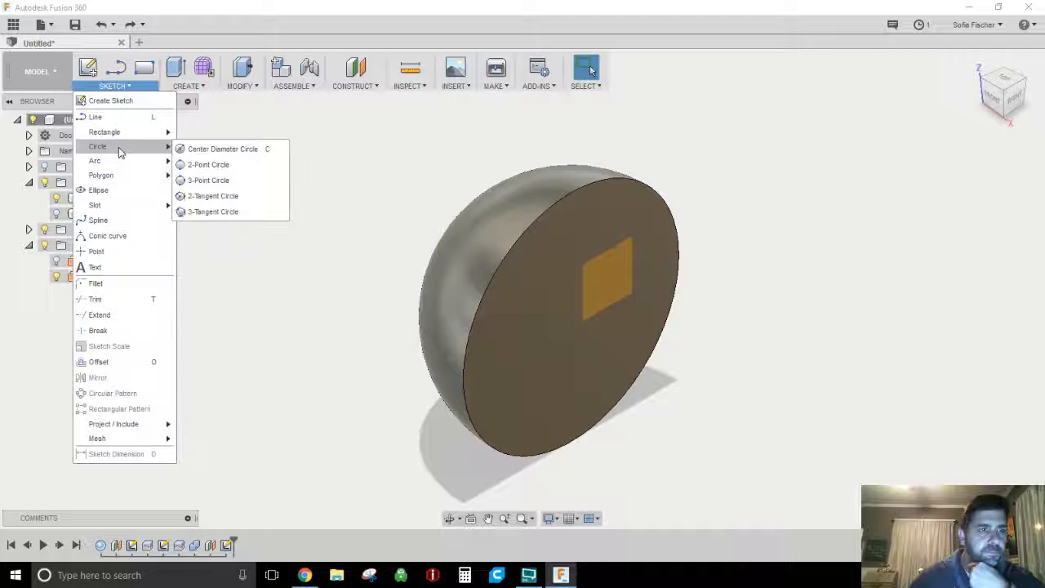
left_click(193, 154)
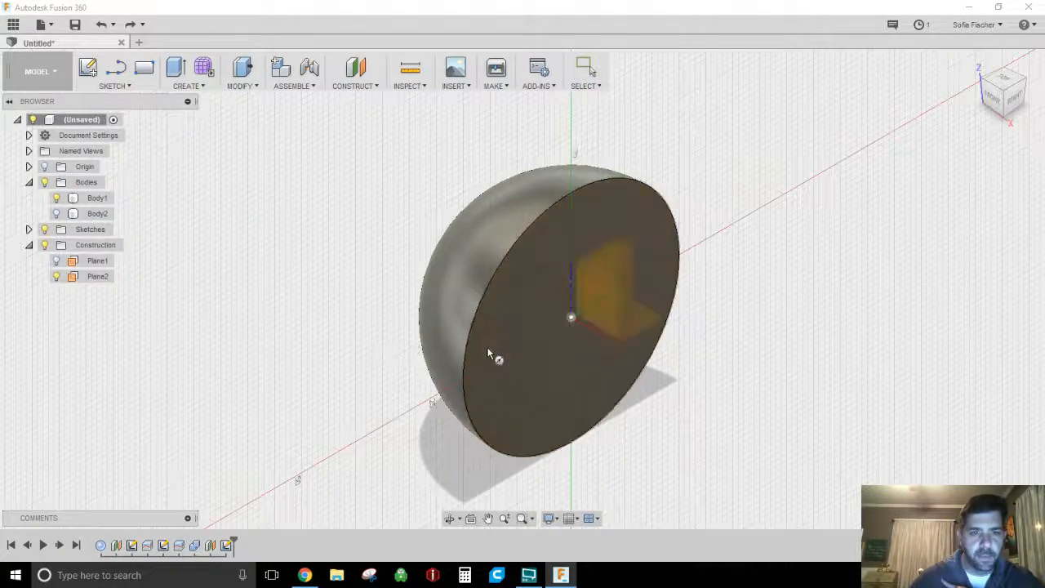
left_click(524, 328)
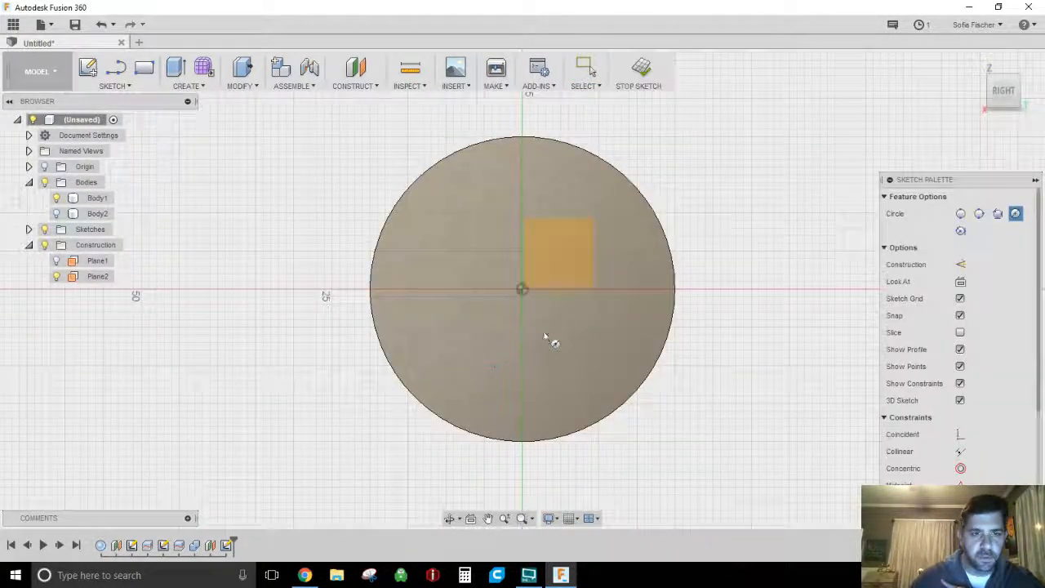
left_click(523, 289)
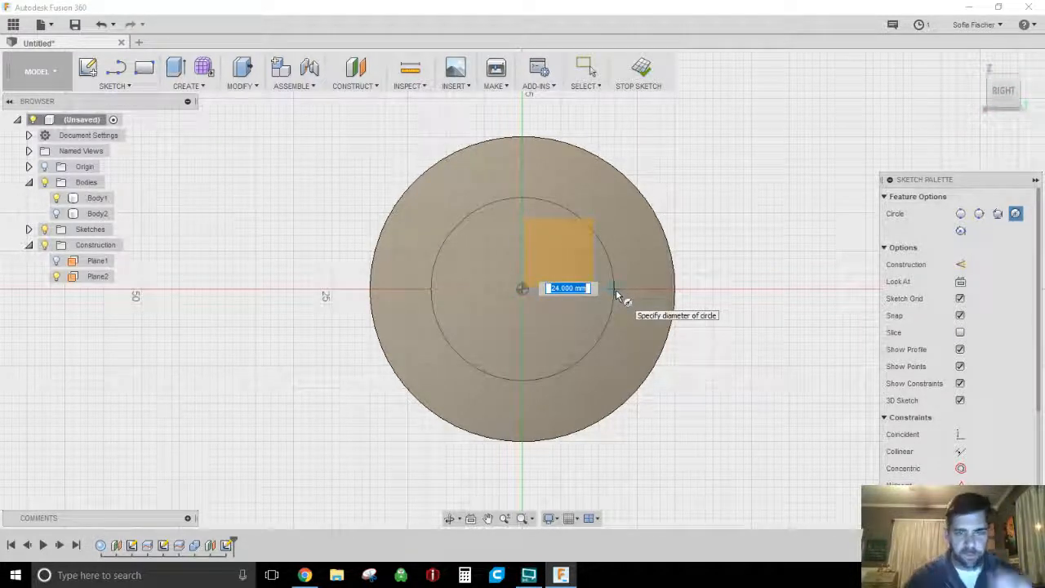
key("Return")
key("Escape")
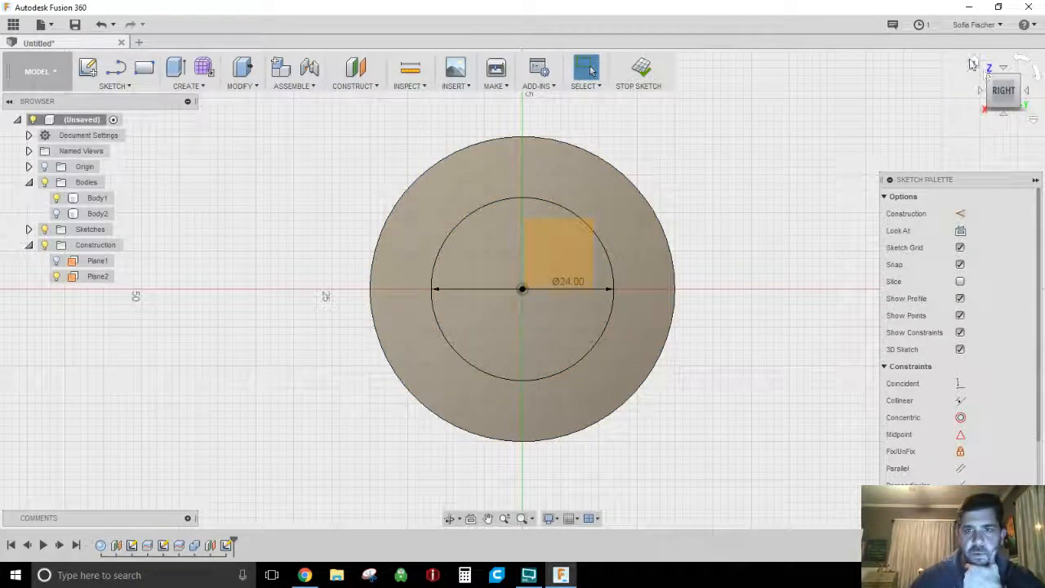
left_click(974, 62)
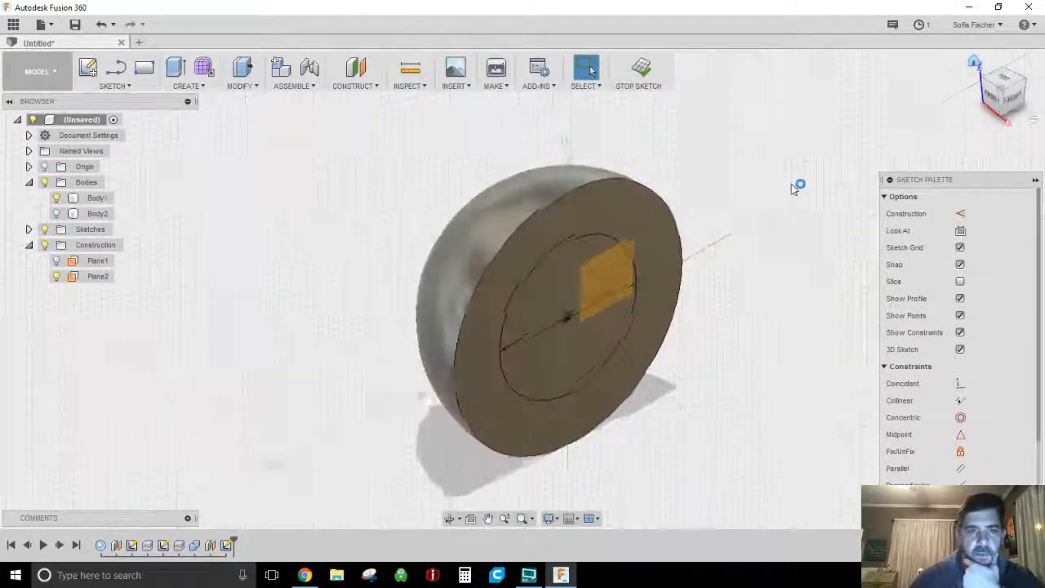
left_click(642, 74)
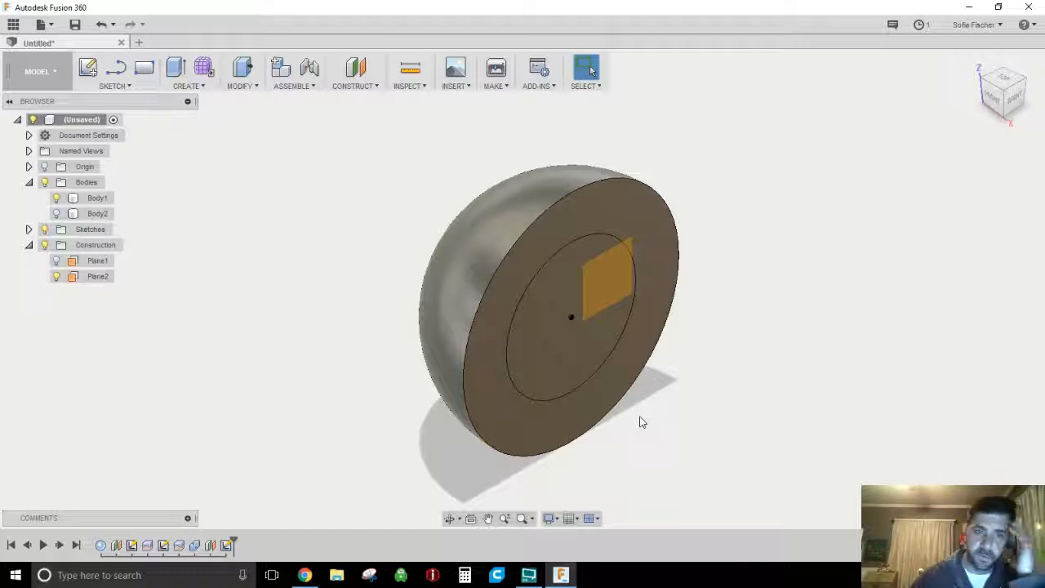
Step: Cut the 24 mm circle 5 mm deep into the half sphere's flat face and hide construction Plane2
left_click(548, 365)
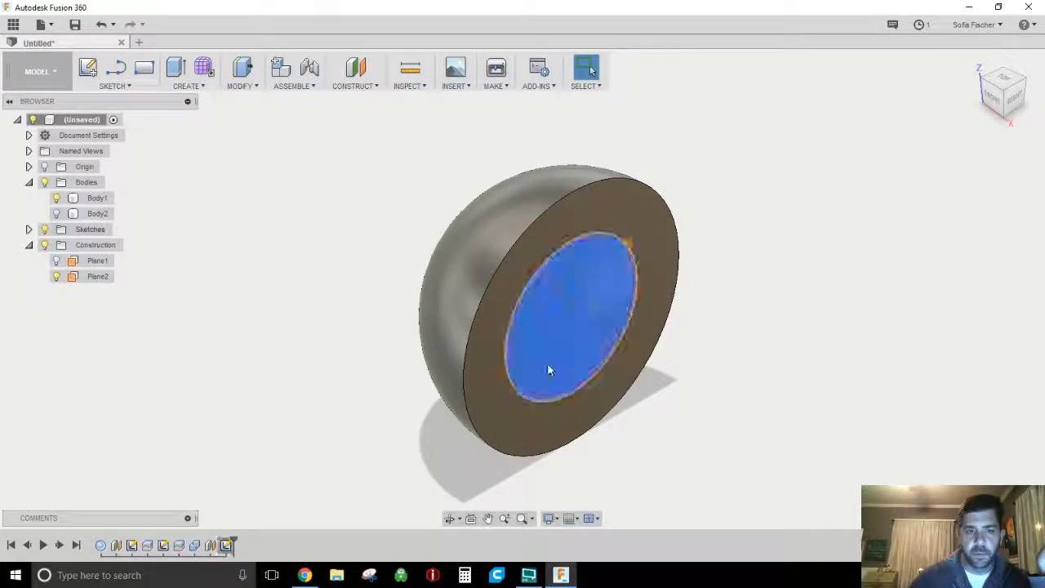
left_click(243, 68)
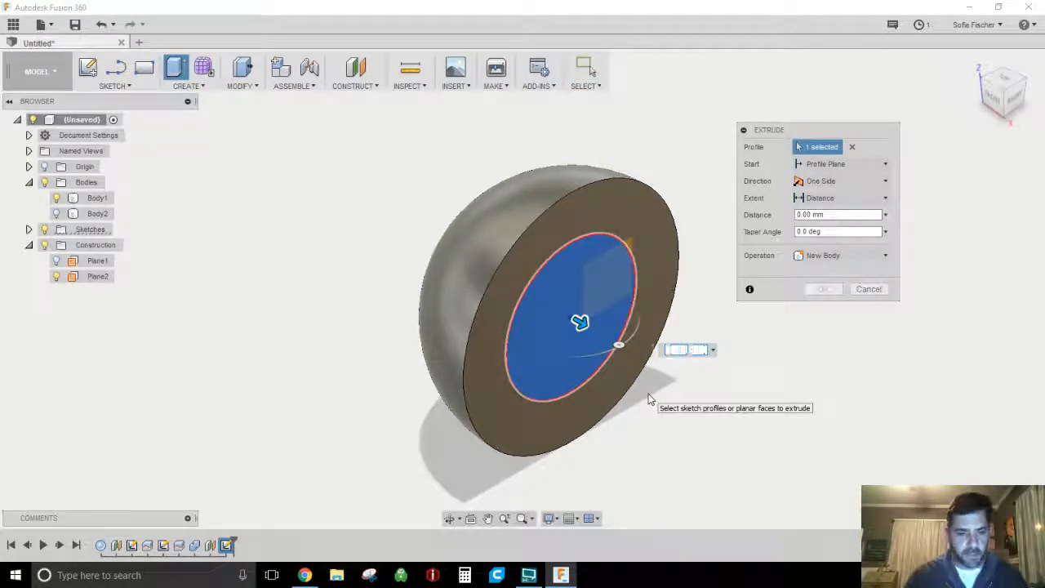
type("-5")
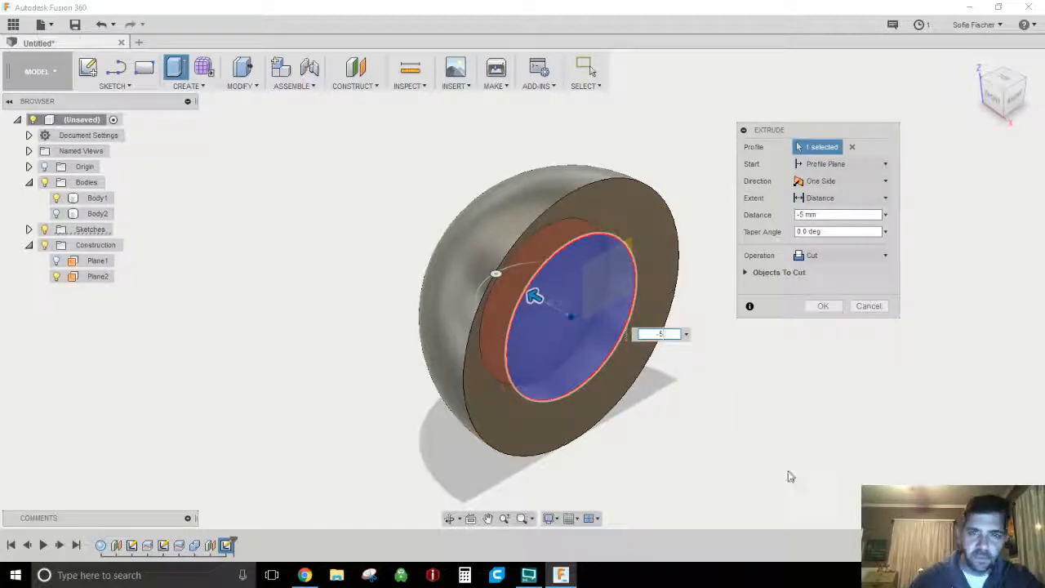
left_click(823, 256)
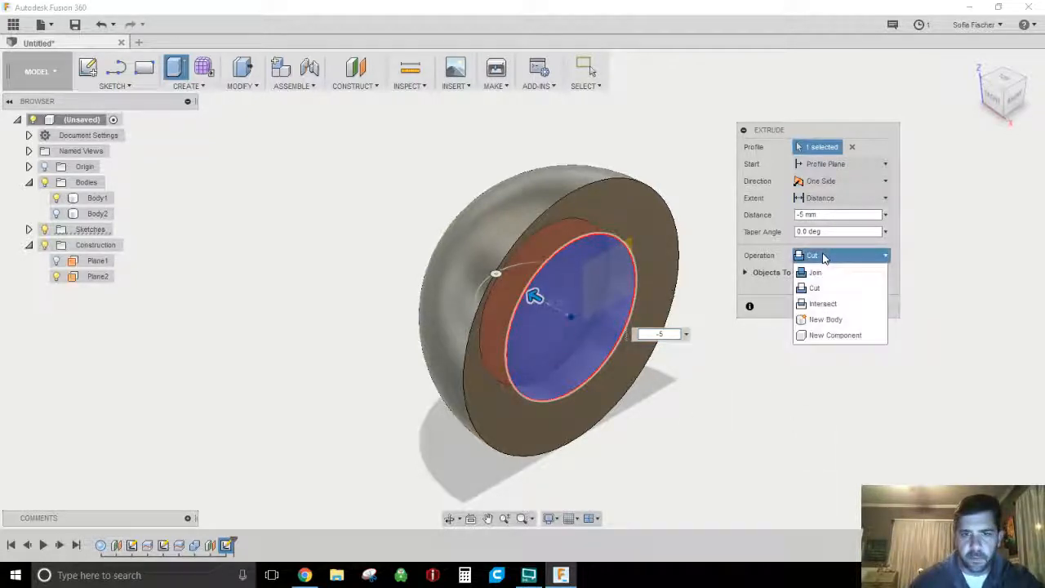
left_click(823, 257)
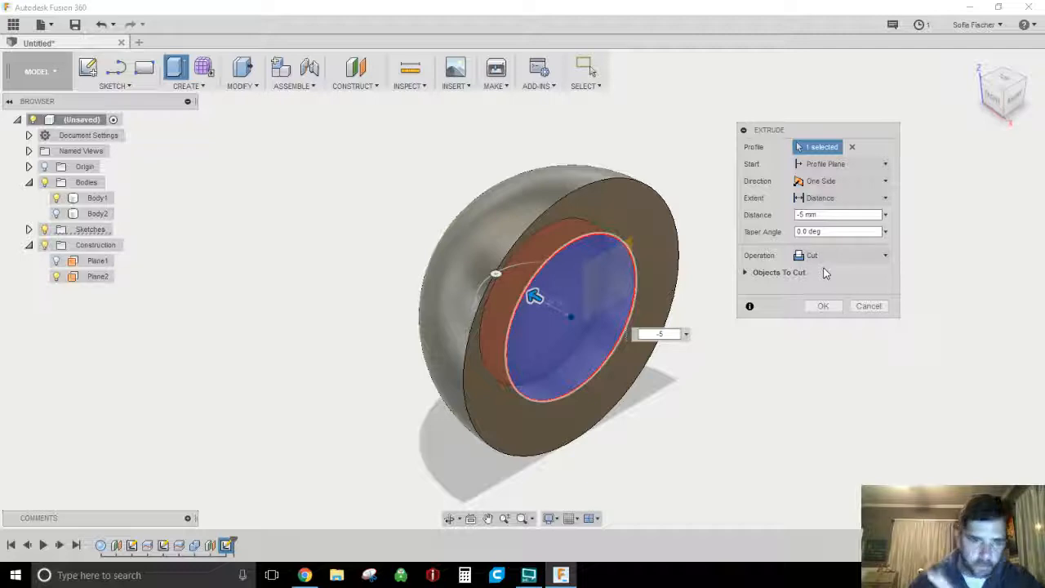
left_click(823, 305)
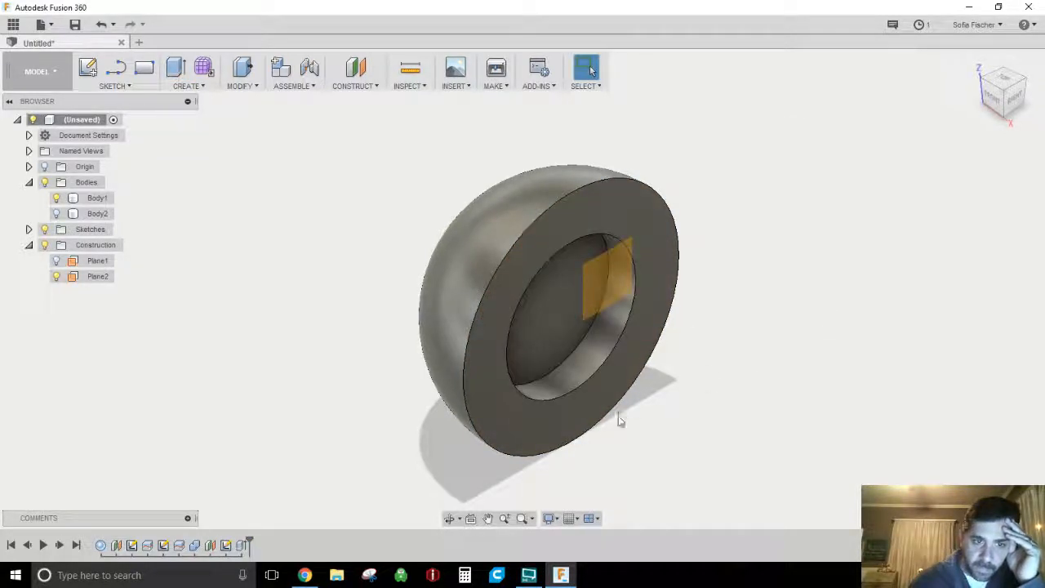
left_click(582, 274)
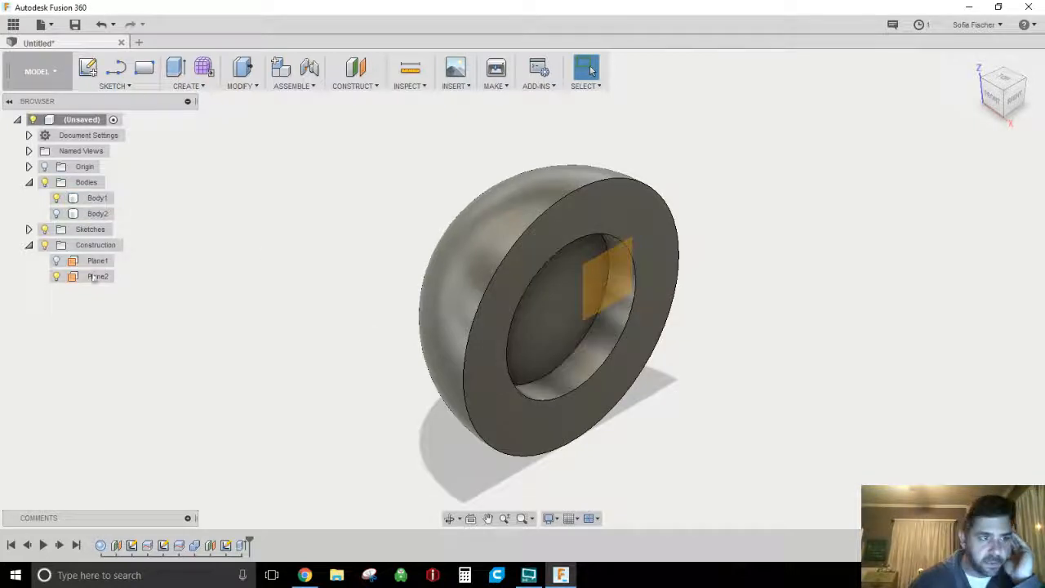
left_click(56, 277)
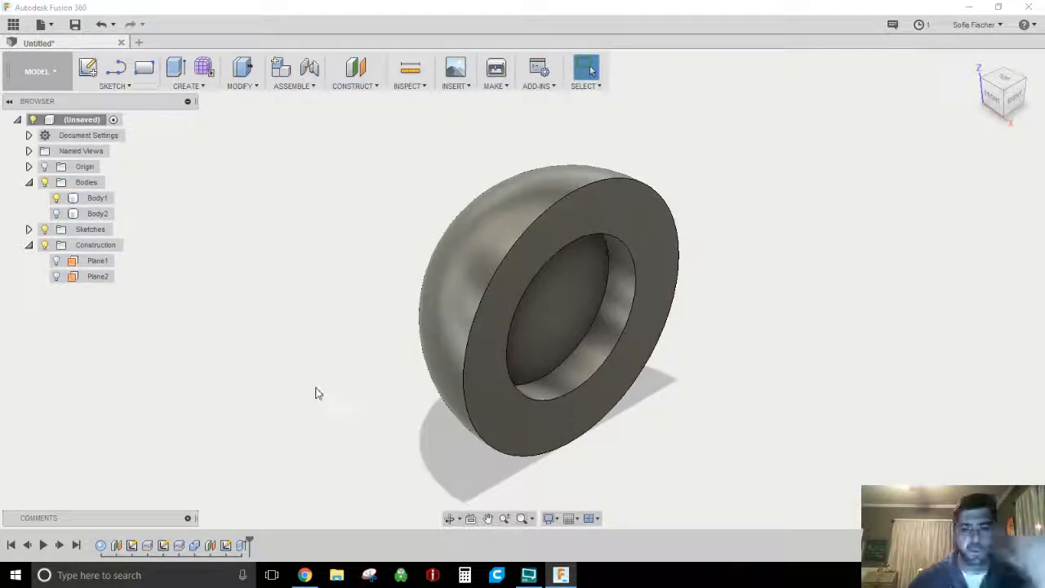
left_click(569, 313)
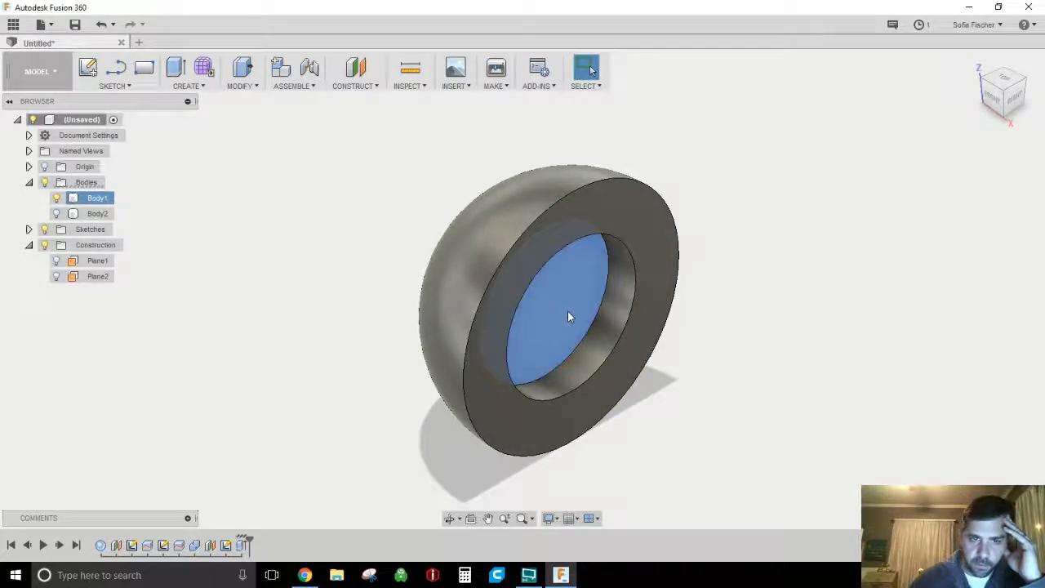
left_click(240, 70)
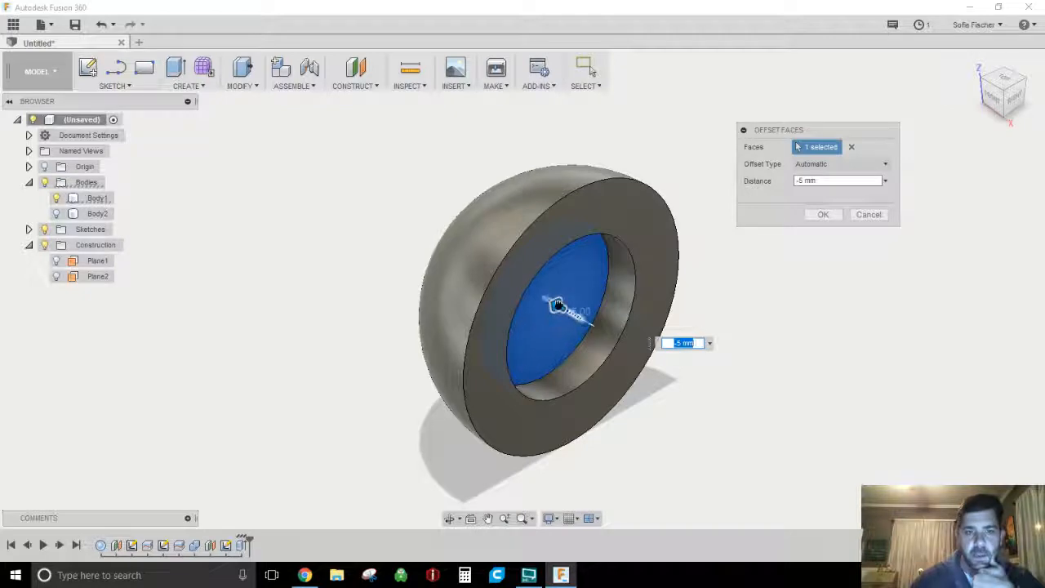
left_click_drag(561, 303, 819, 467)
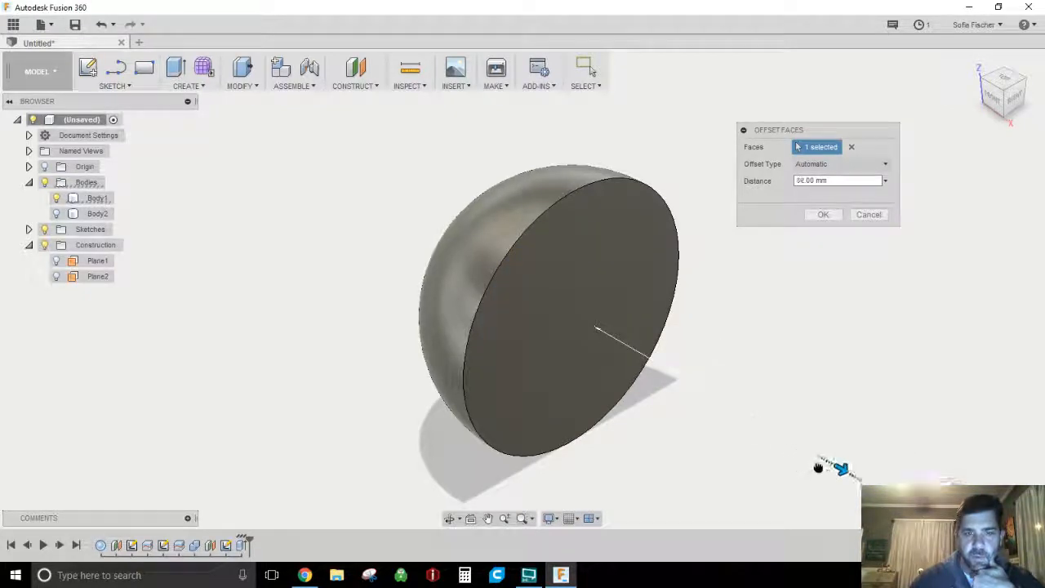
left_click(867, 214)
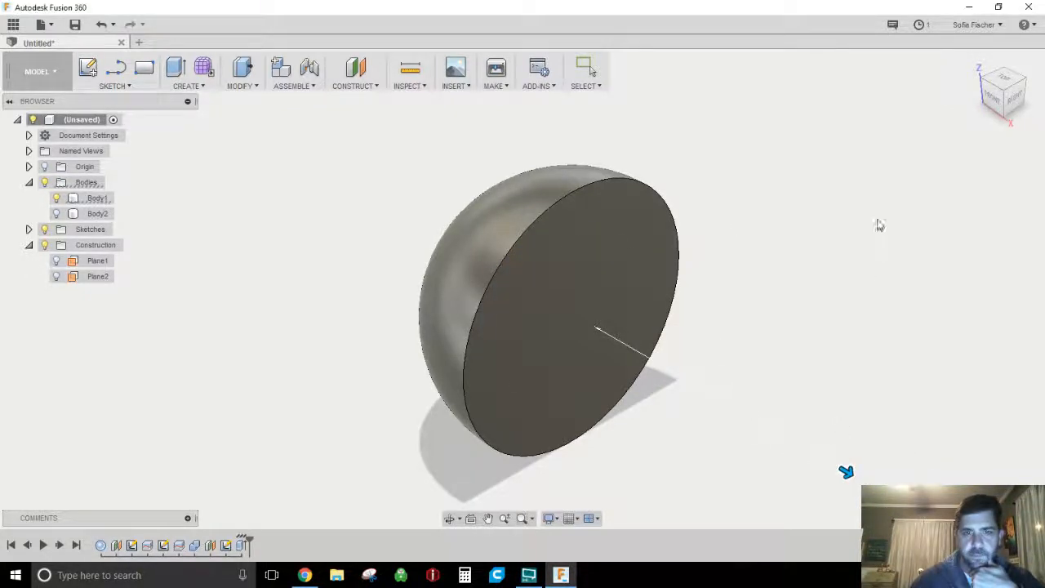
Step: Extrude the circular pocket's floor 48 mm outward as a new body
left_click(174, 69)
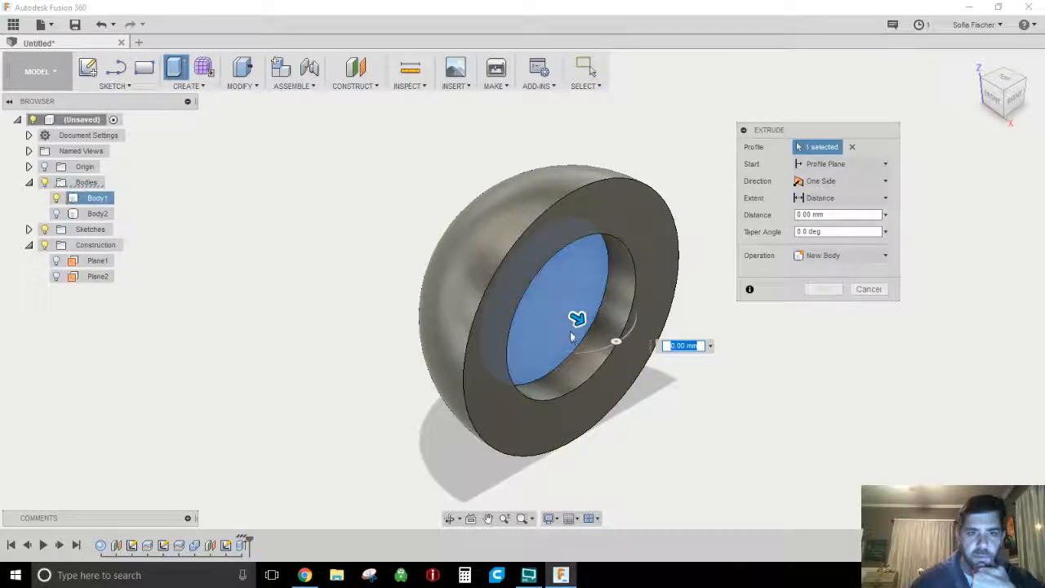
left_click_drag(574, 315, 839, 470)
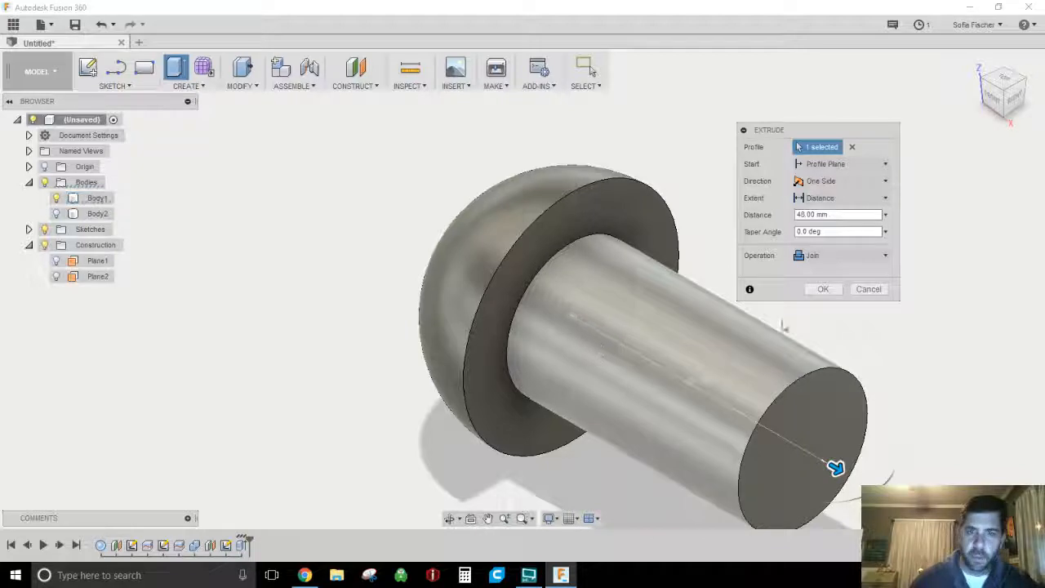
left_click(846, 256)
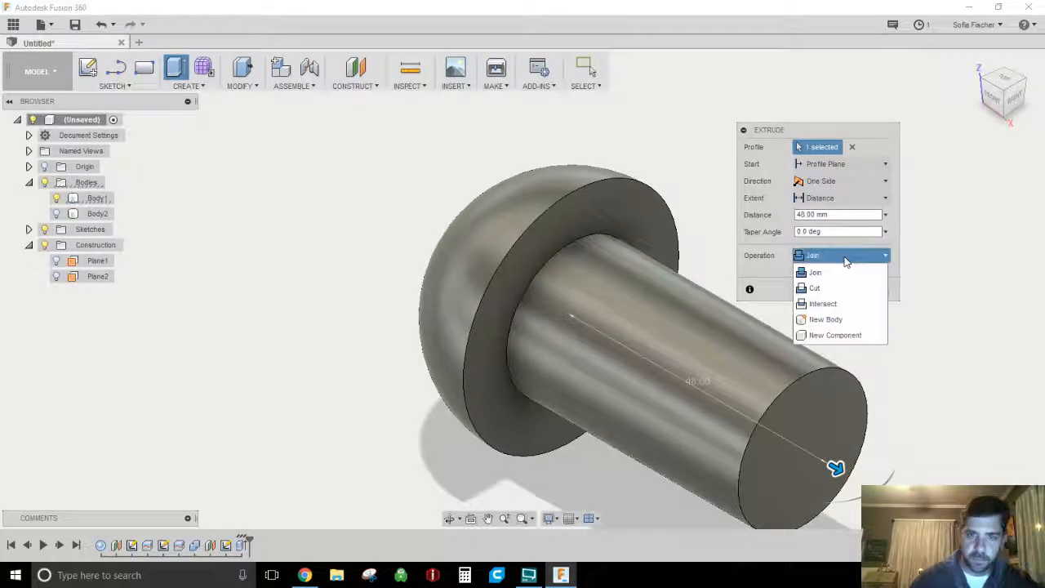
left_click(823, 319)
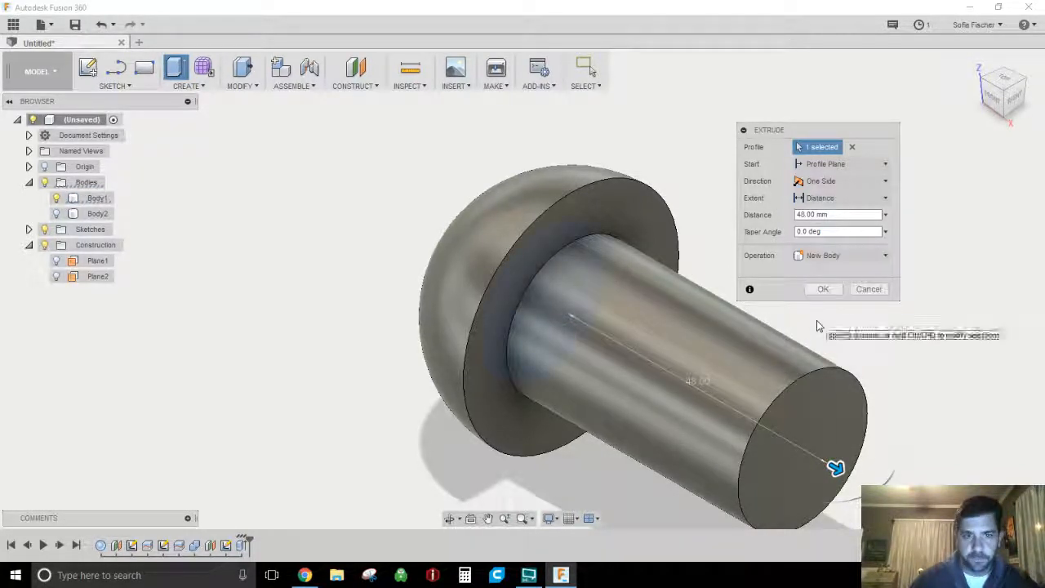
left_click(823, 289)
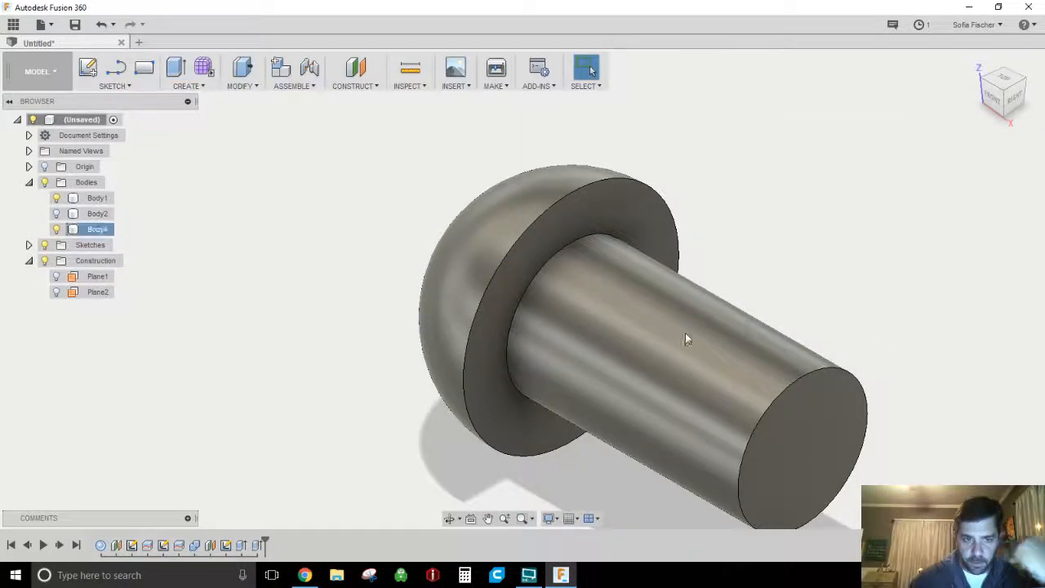
Step: Move the cylinder body 21 mm along X, out of the half sphere's pocket
right_click(96, 230)
left_click(131, 236)
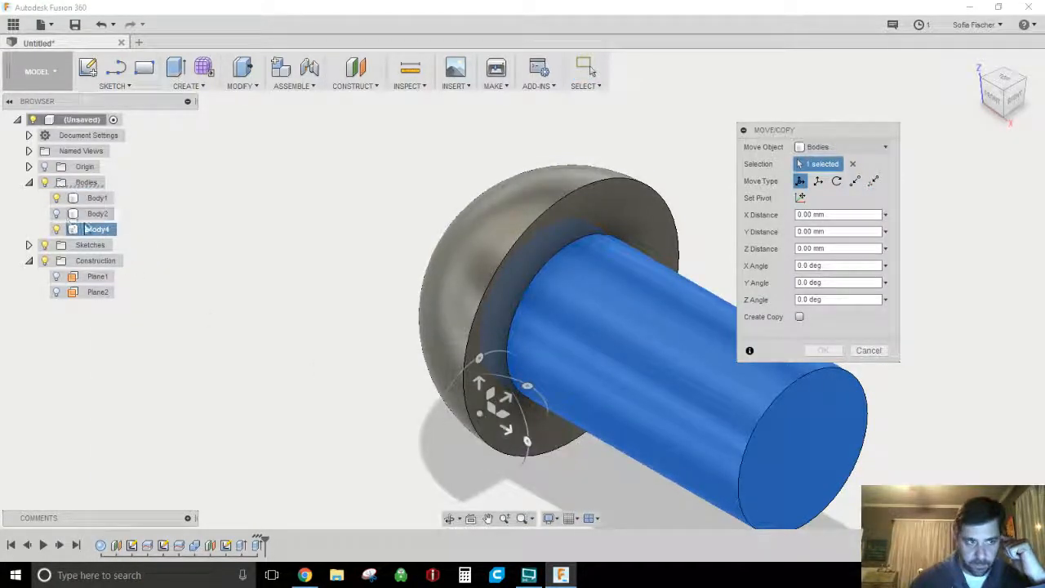
left_click(506, 428)
left_click_drag(507, 428, 613, 510)
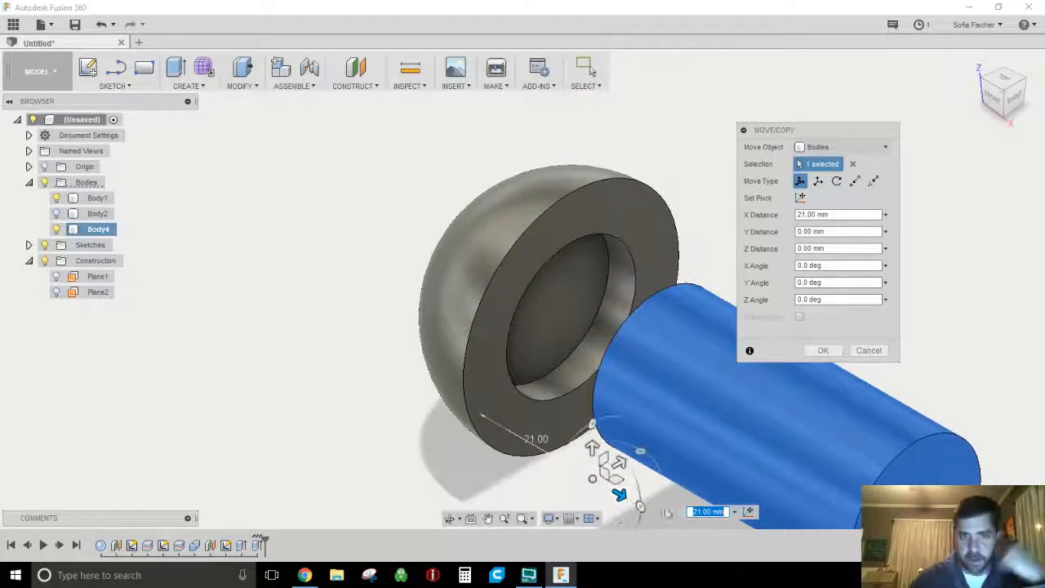
left_click(825, 352)
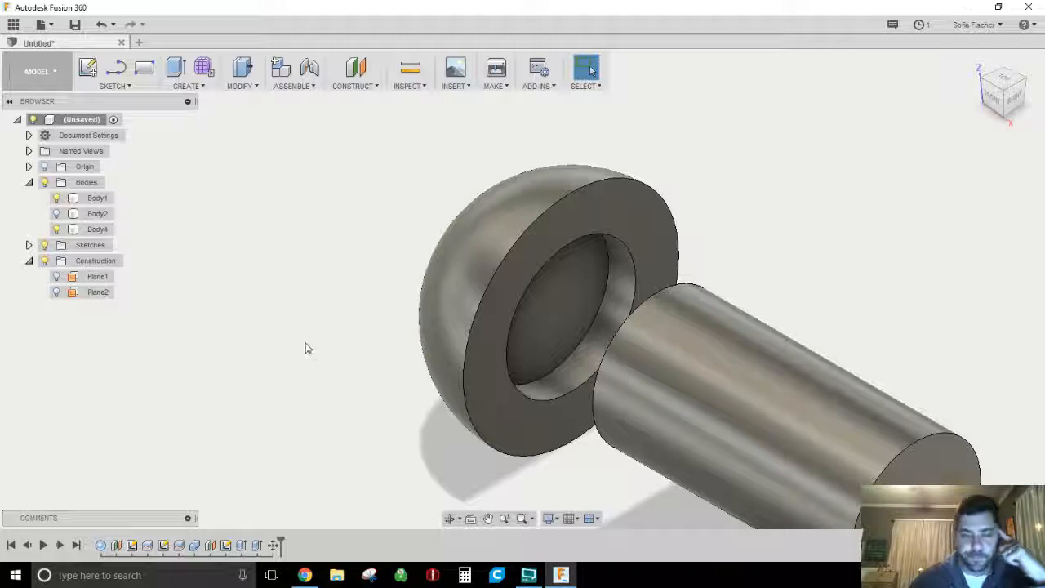
Step: Add a modeled ANSI Metric M Profile thread to the pocket's wall, size 24 mm, designation M24x2.5, length 5 mm
left_click(628, 293)
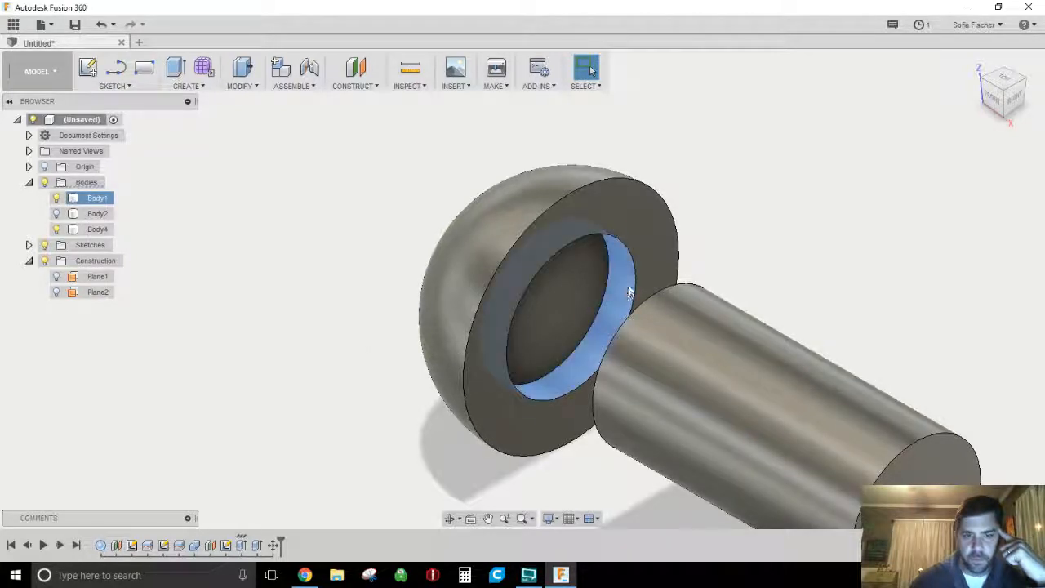
left_click(188, 85)
left_click(206, 227)
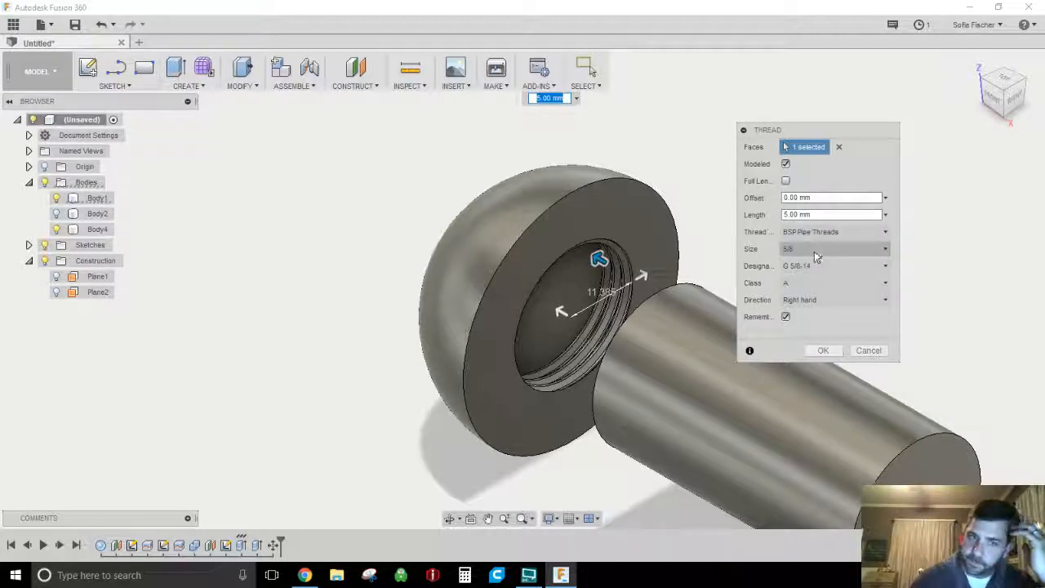
left_click(849, 232)
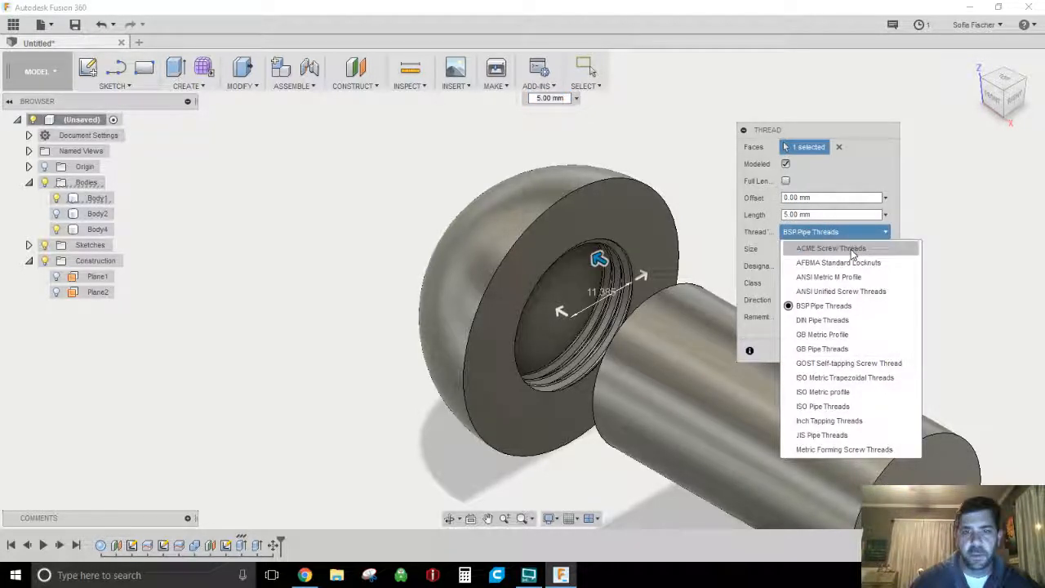
left_click(841, 277)
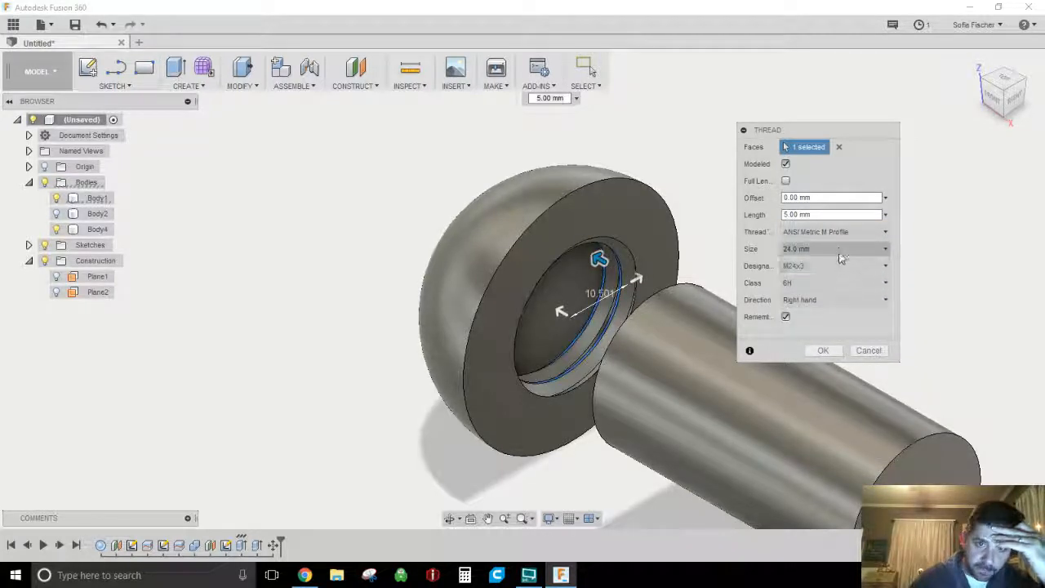
left_click(833, 266)
left_click(822, 301)
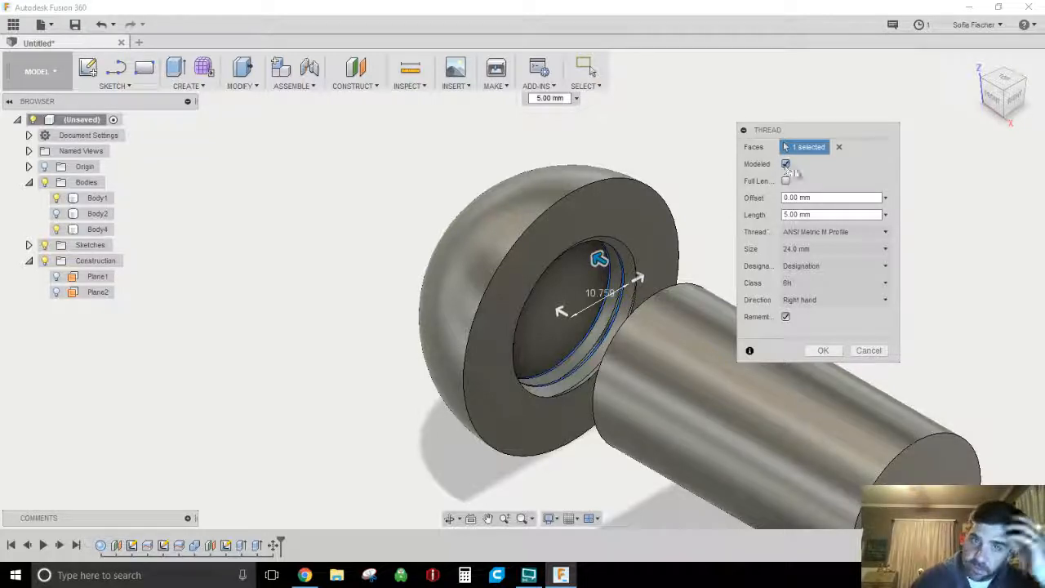
left_click(787, 167)
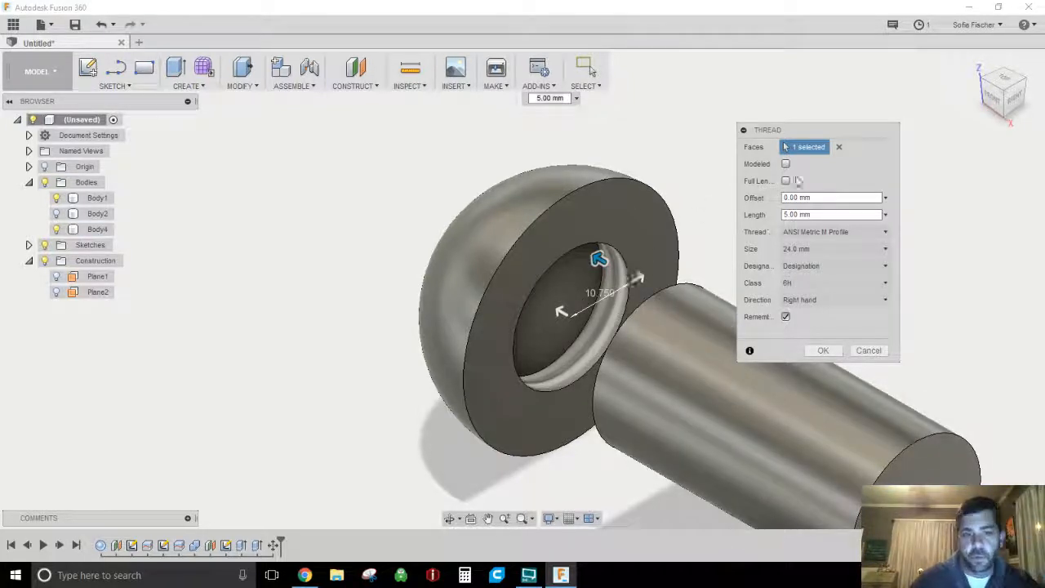
left_click(785, 164)
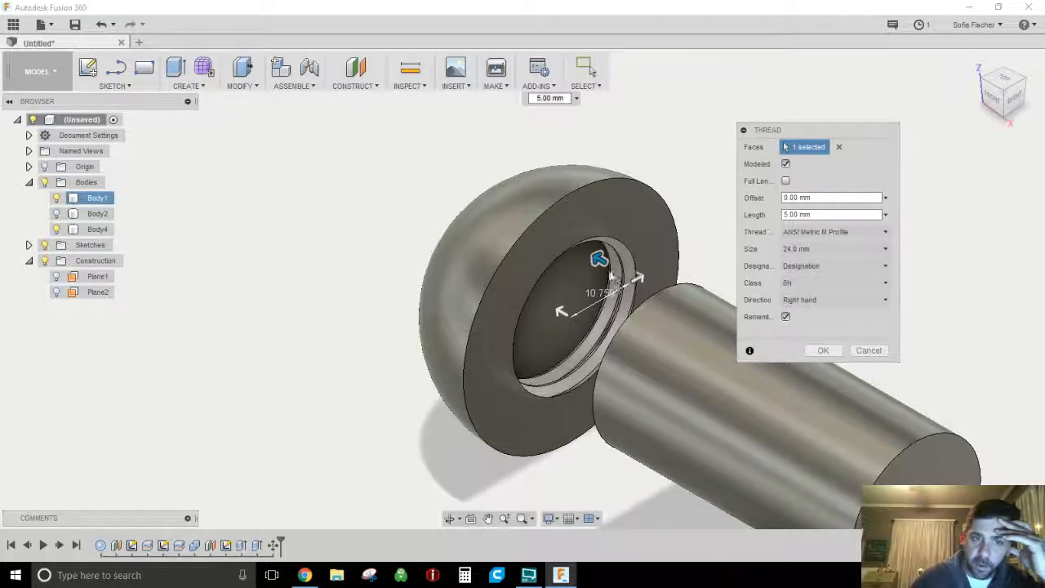
left_click(822, 350)
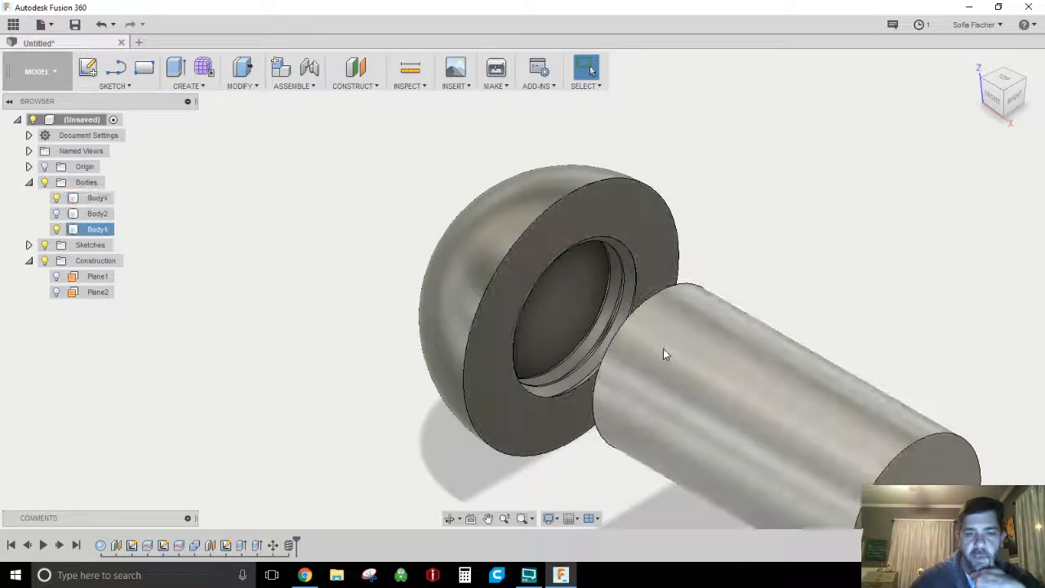
Step: Add a modeled M24x2.5 ANSI Metric M Profile thread, 10 mm long, to the cylinder's end facing the half sphere
left_click(671, 351)
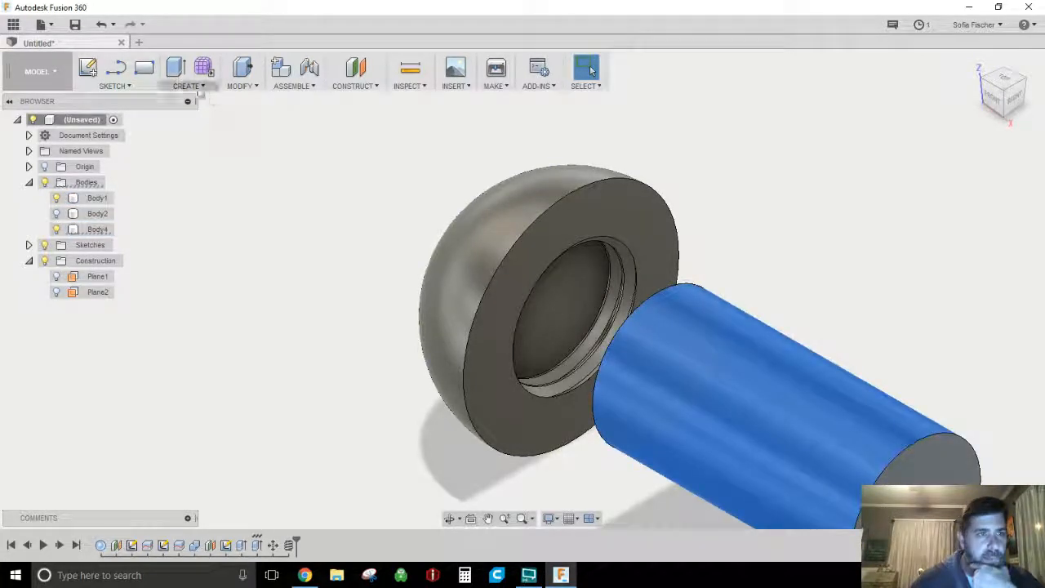
left_click(187, 85)
left_click(188, 227)
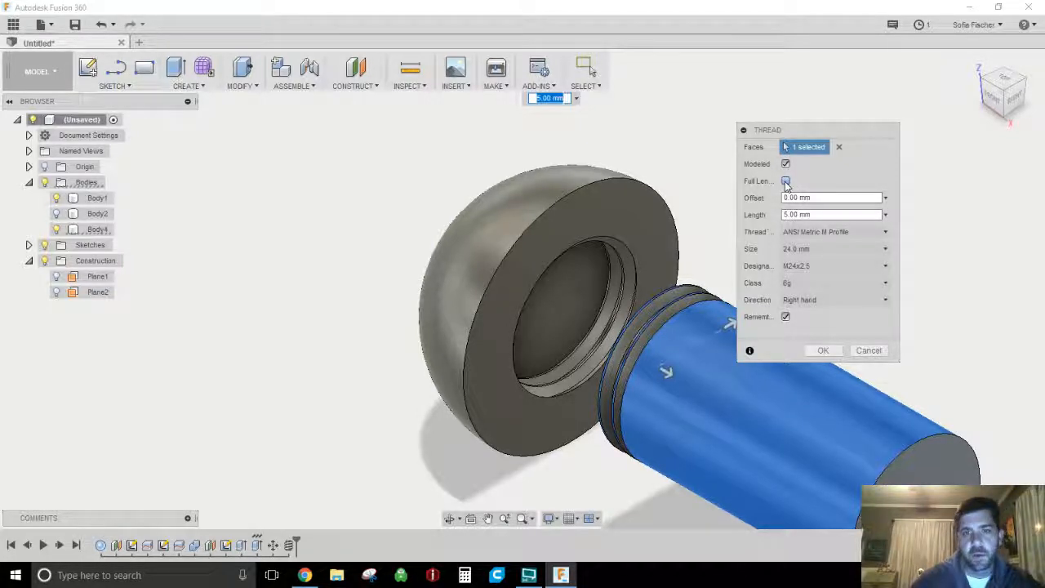
left_click(786, 181)
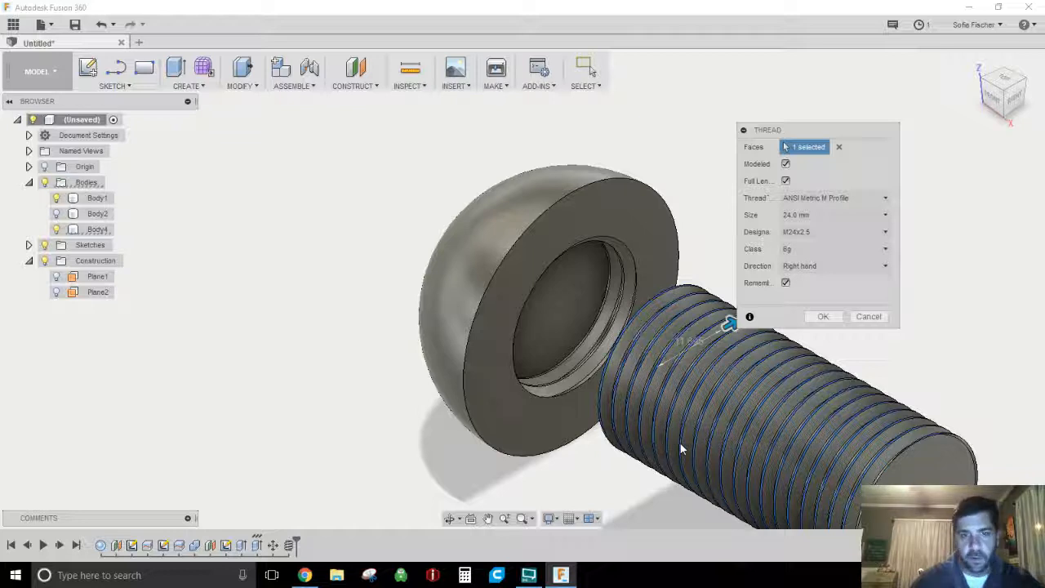
left_click(785, 181)
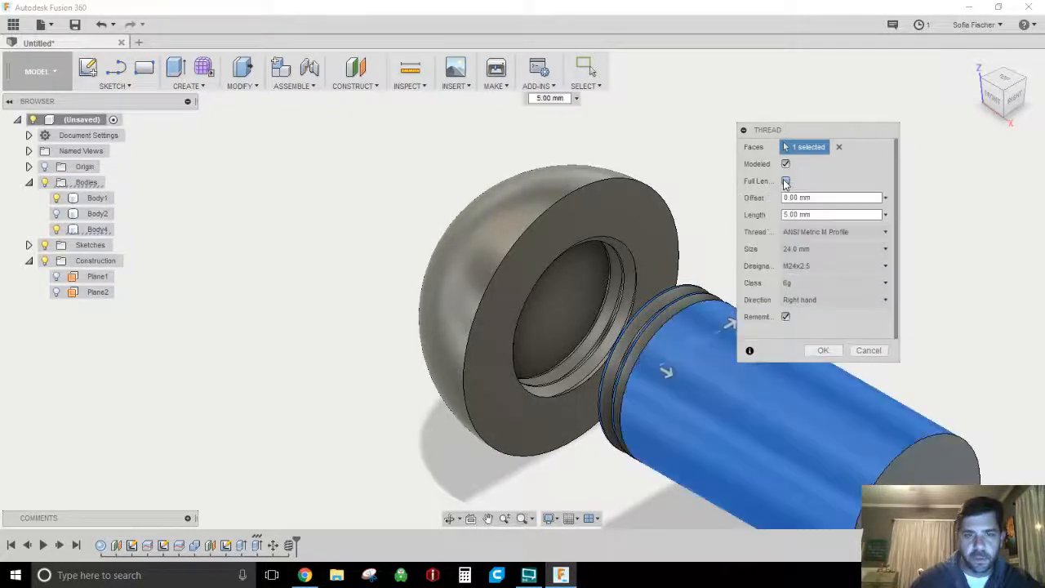
left_click(787, 214)
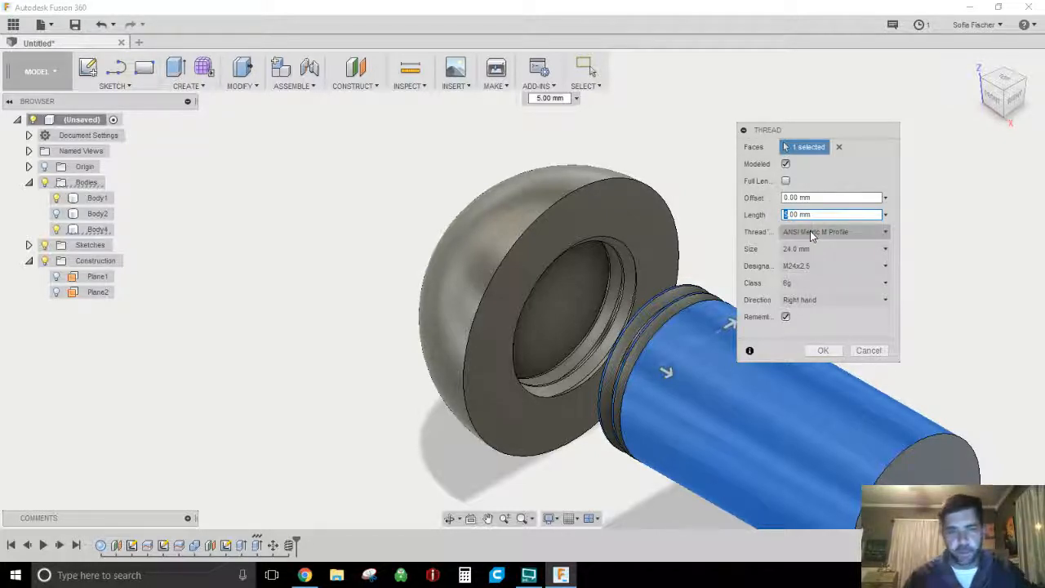
type("10")
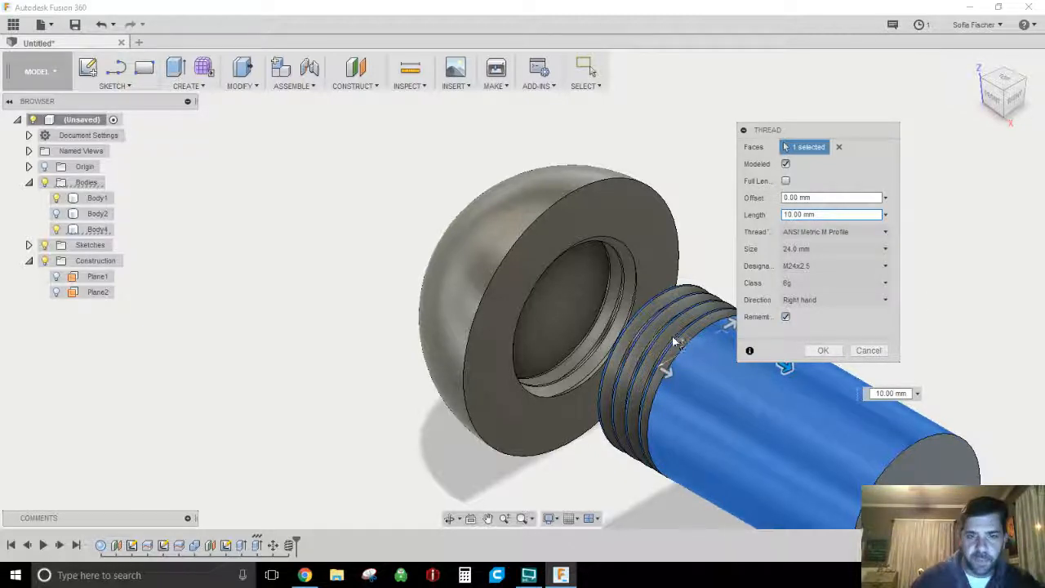
left_click(820, 352)
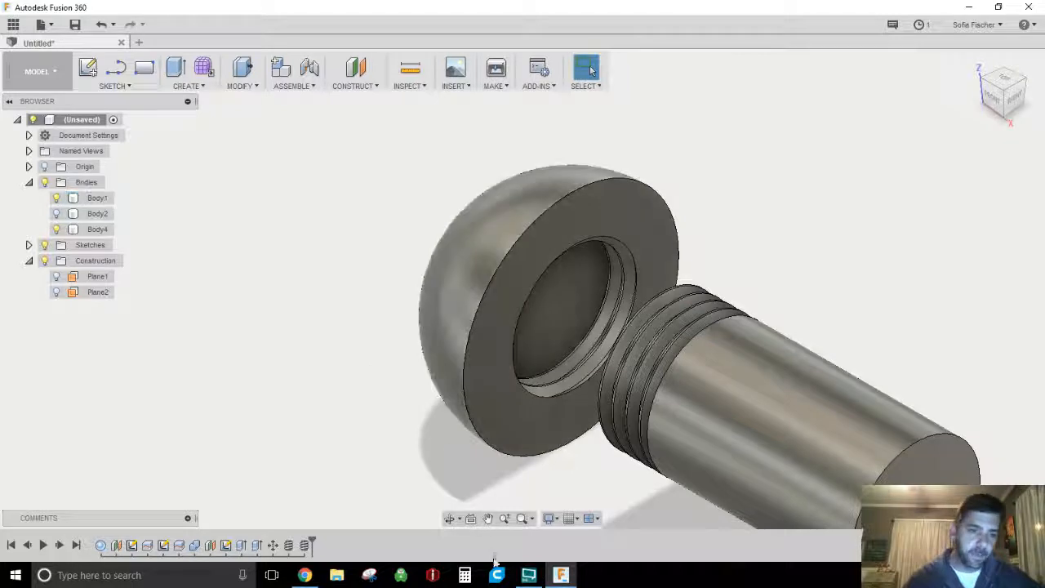
left_click(528, 578)
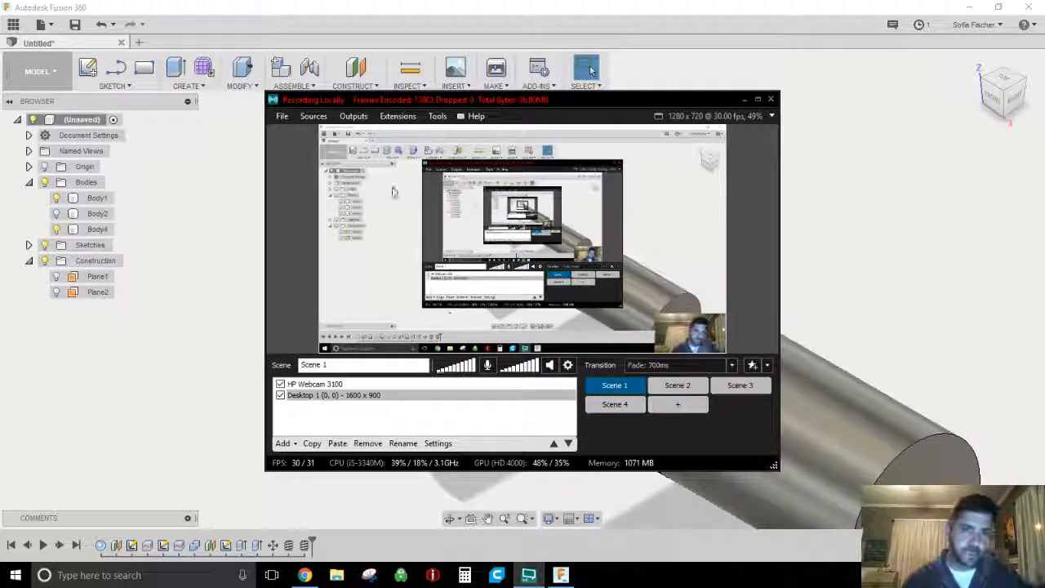